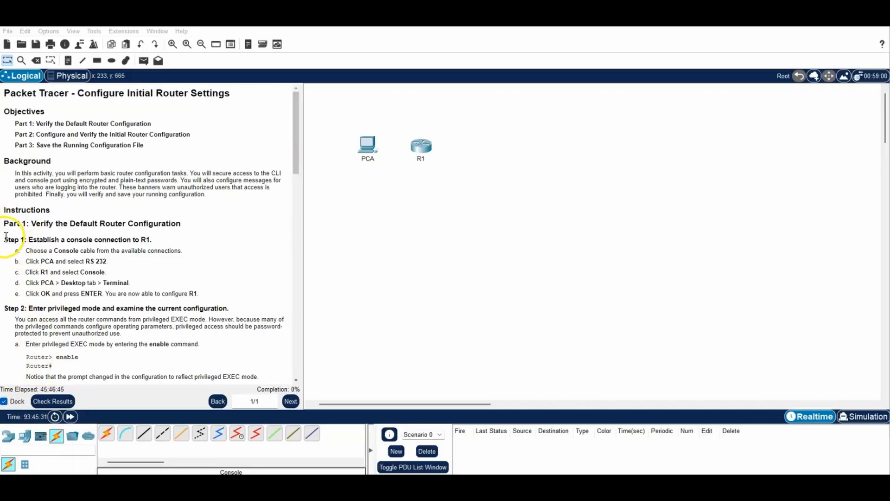
Run a Console cable from PCA's RS 232 port to R1's Console port
left_click_drag(7, 239, 204, 293)
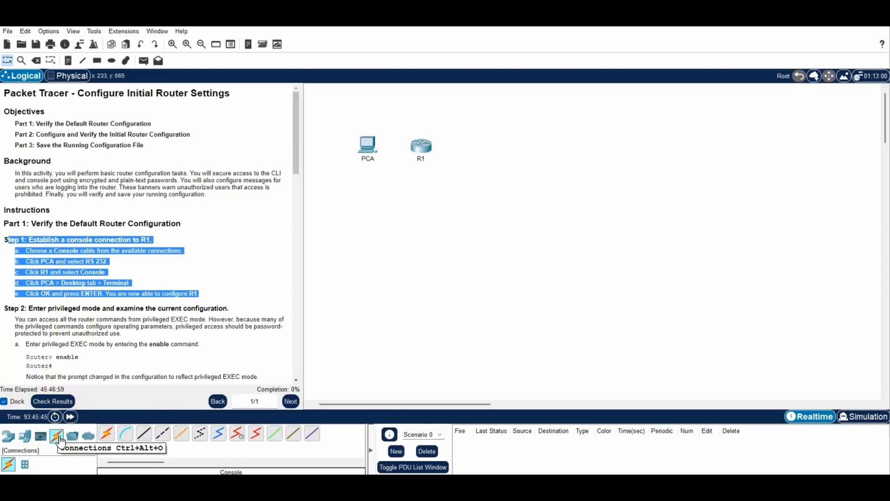
left_click(127, 436)
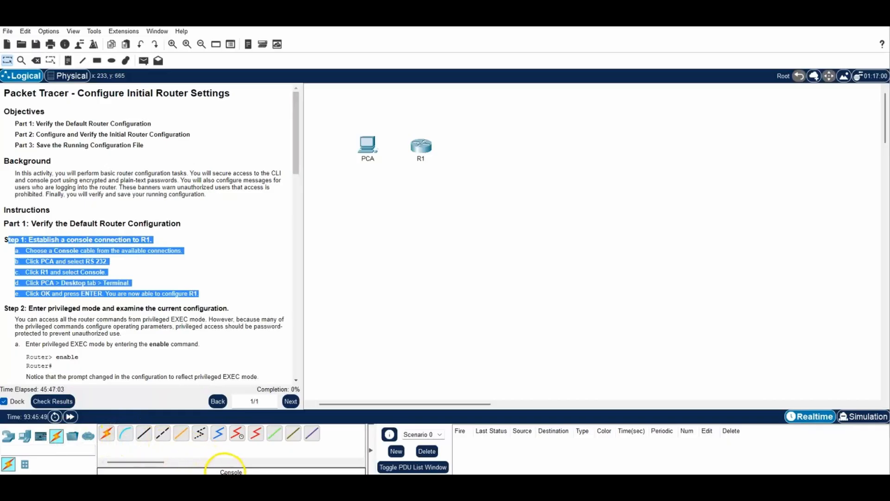
left_click(126, 434)
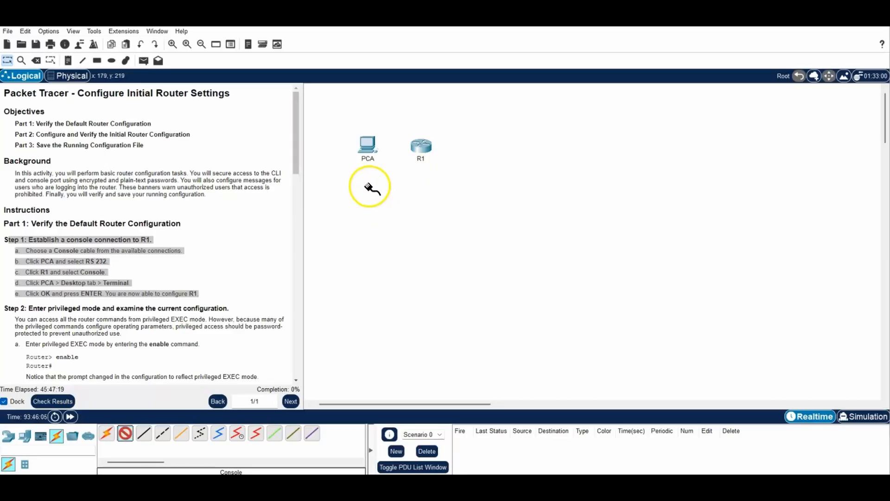
left_click(365, 148)
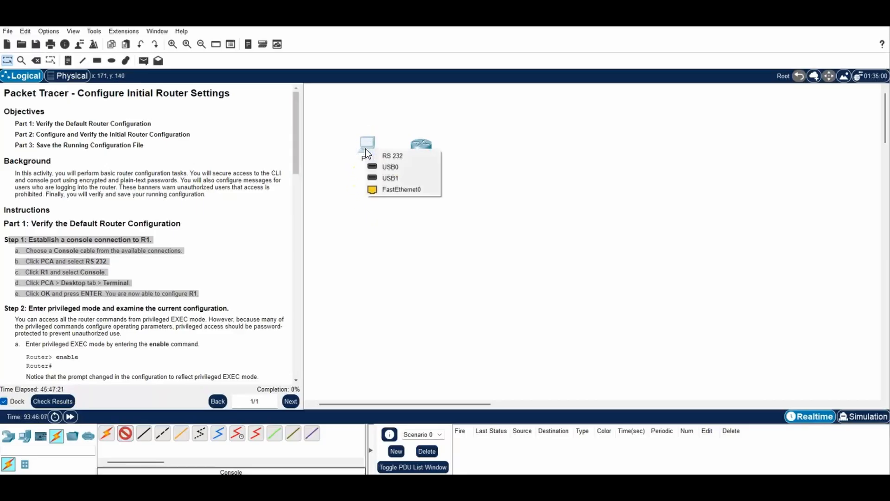
left_click(373, 151)
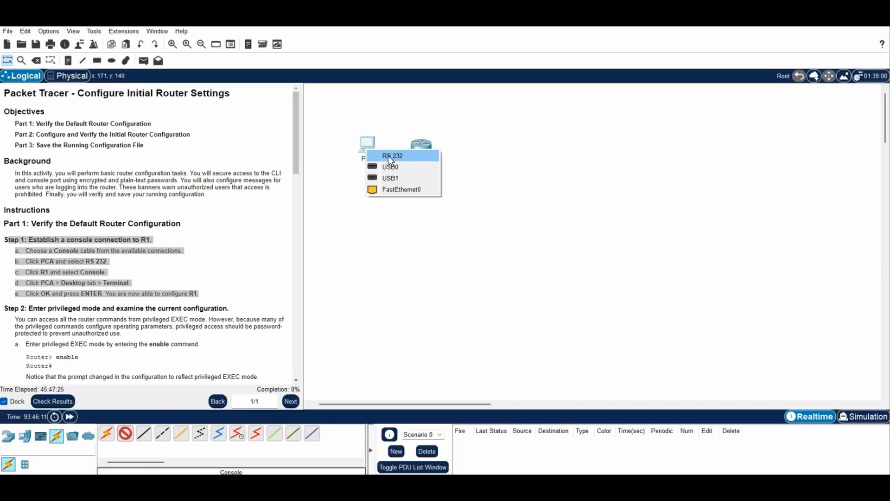
left_click(388, 154)
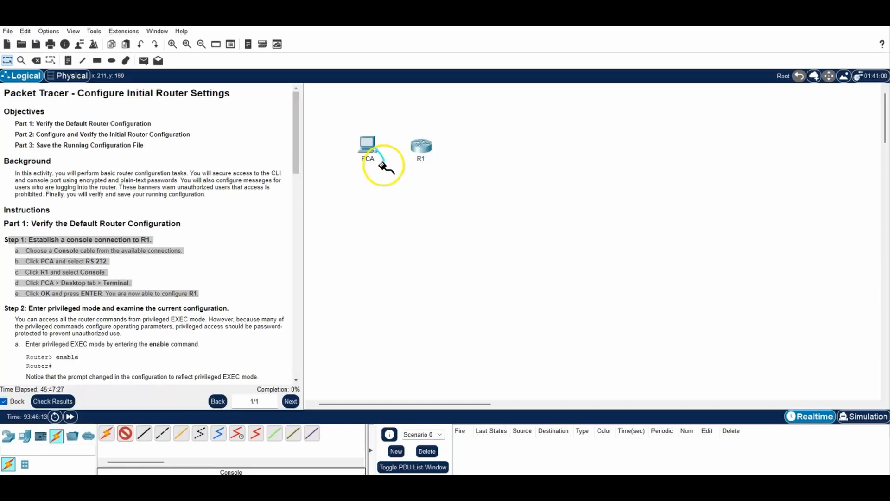
left_click(421, 146)
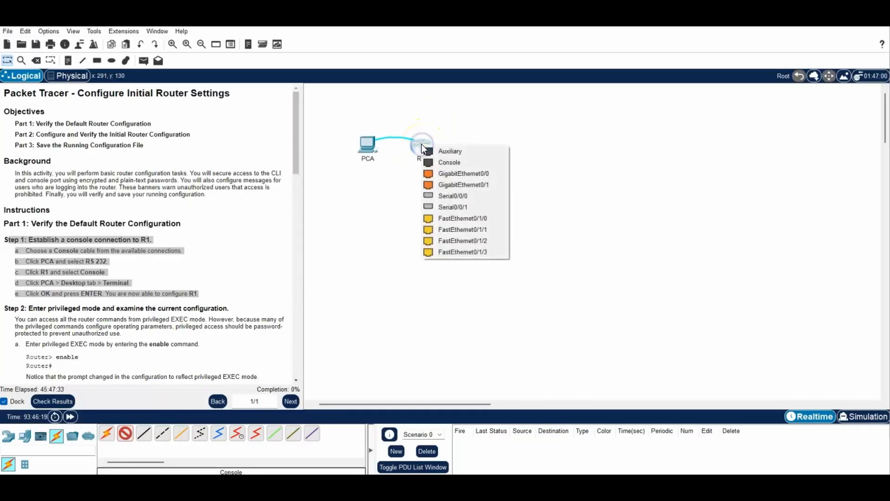
left_click(444, 163)
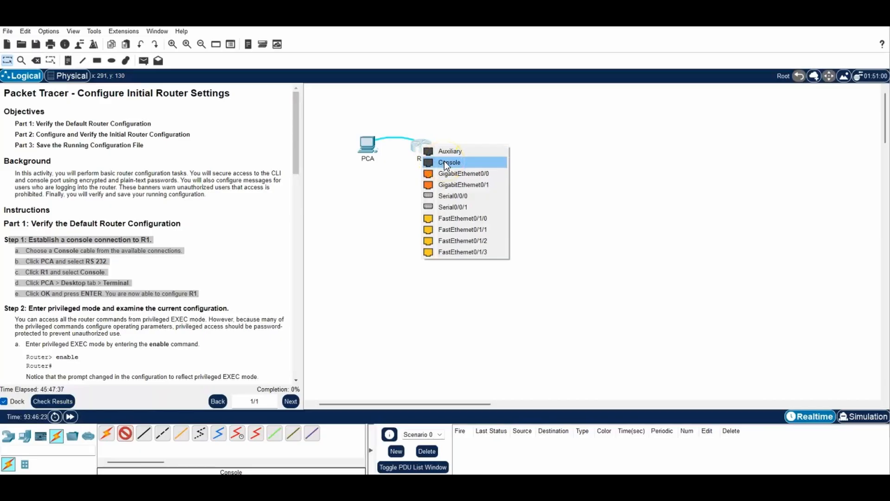
left_click(444, 162)
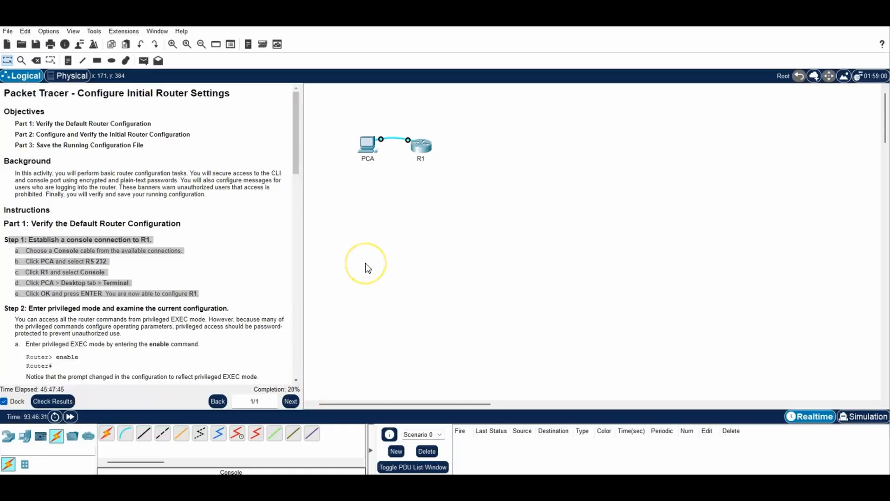
Launch PCA's Desktop Terminal at the default 9600-baud settings to reach R1's console
left_click(370, 147)
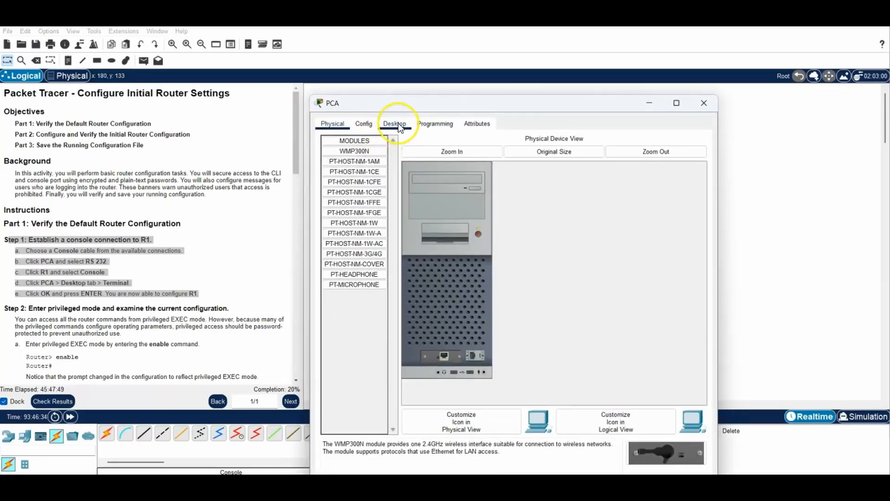
left_click(396, 124)
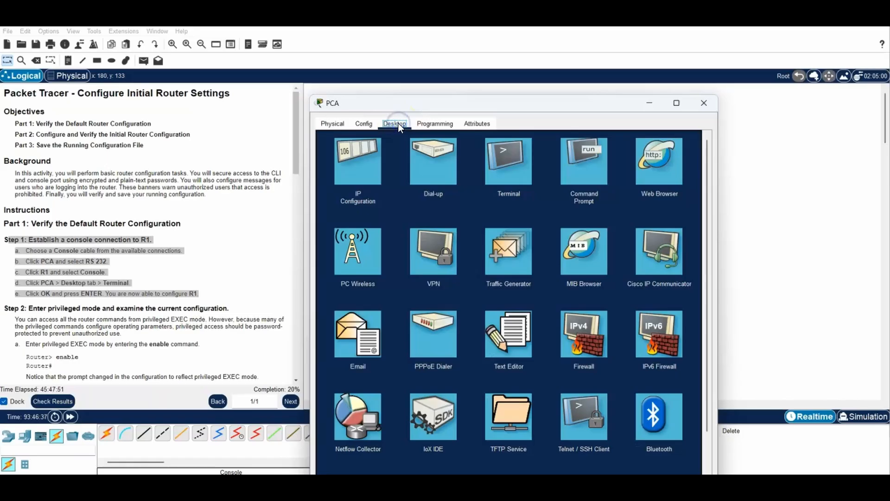
left_click(510, 174)
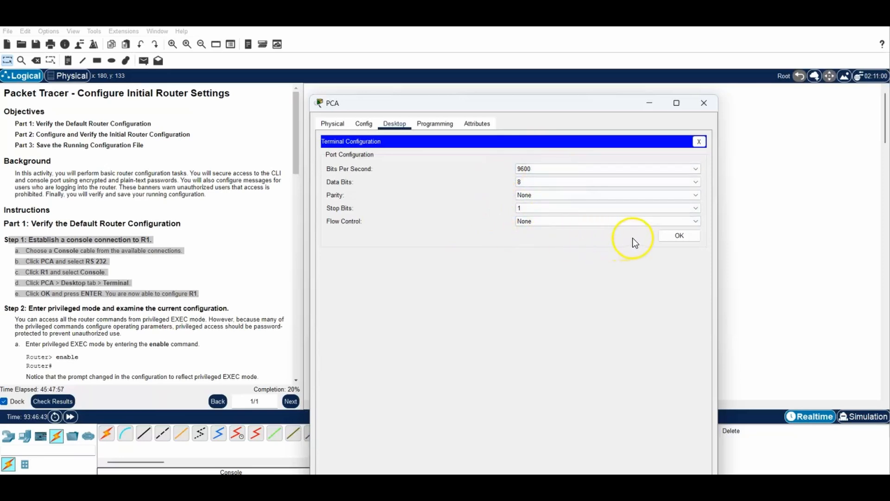
left_click(676, 236)
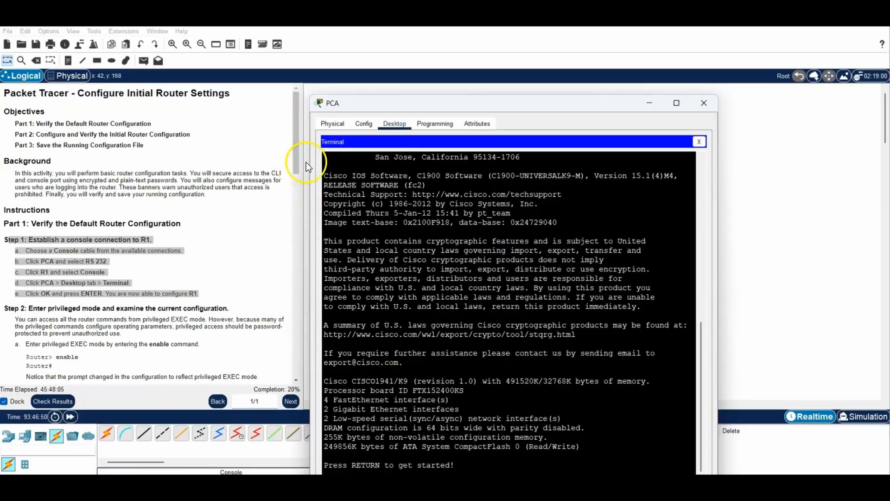
Scroll the instructions to Step 2, highlight its text, and move the PCA window up-right
left_click_drag(295, 162, 296, 218)
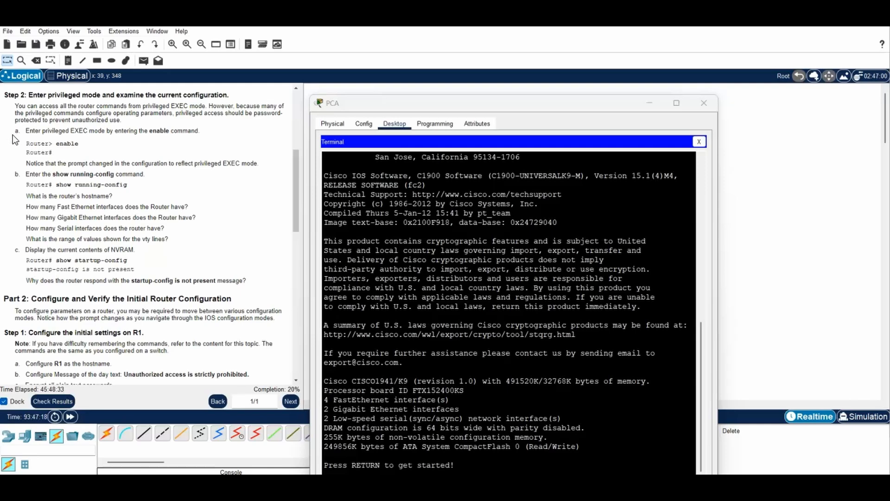
left_click_drag(13, 130, 245, 283)
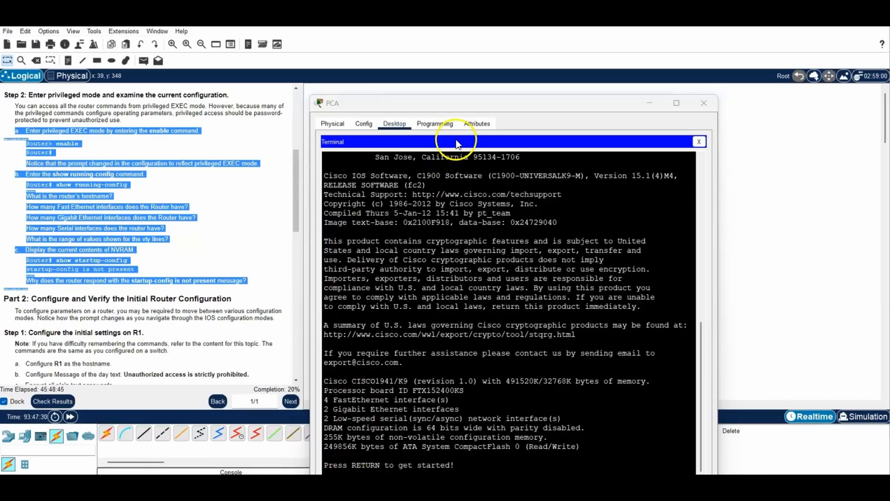
left_click_drag(487, 102, 504, 31)
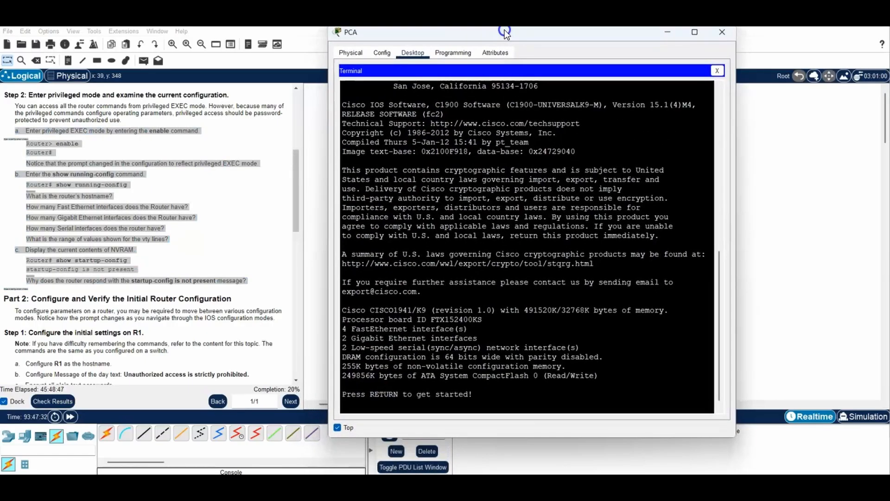
Wake the console, enter privileged mode with enable, and run show running-config
left_click(413, 389)
key("Return")
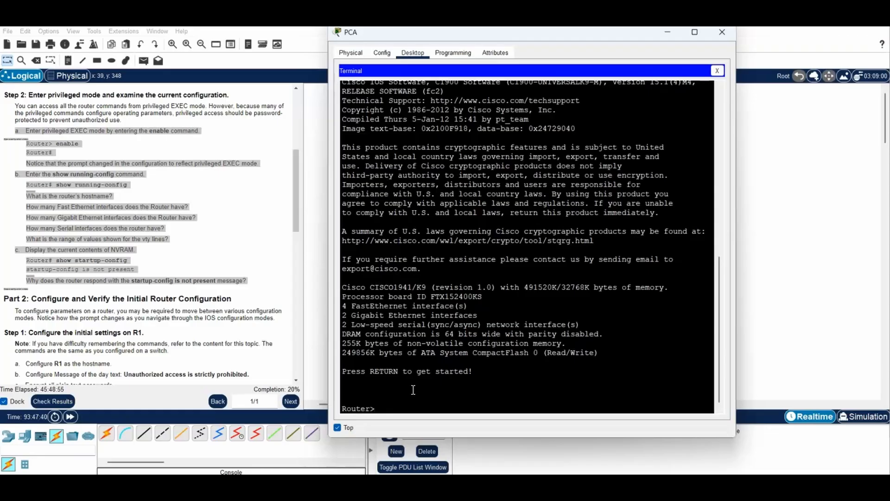
type("enable")
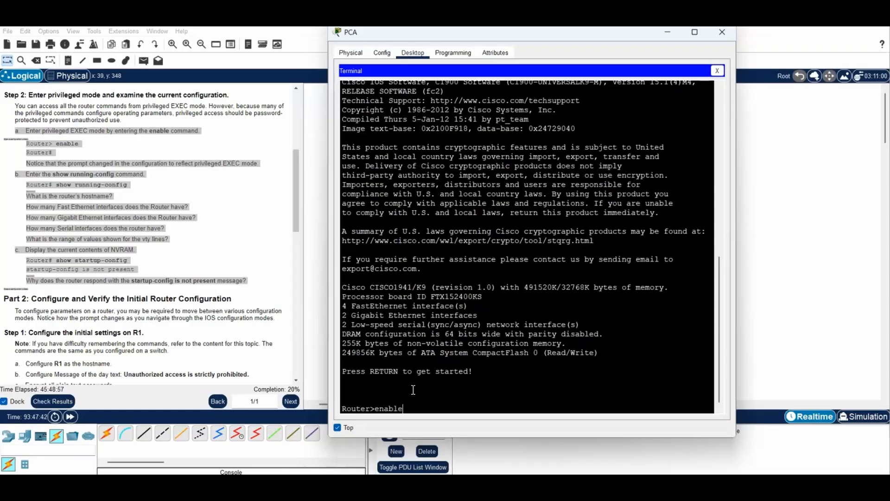
key("Return")
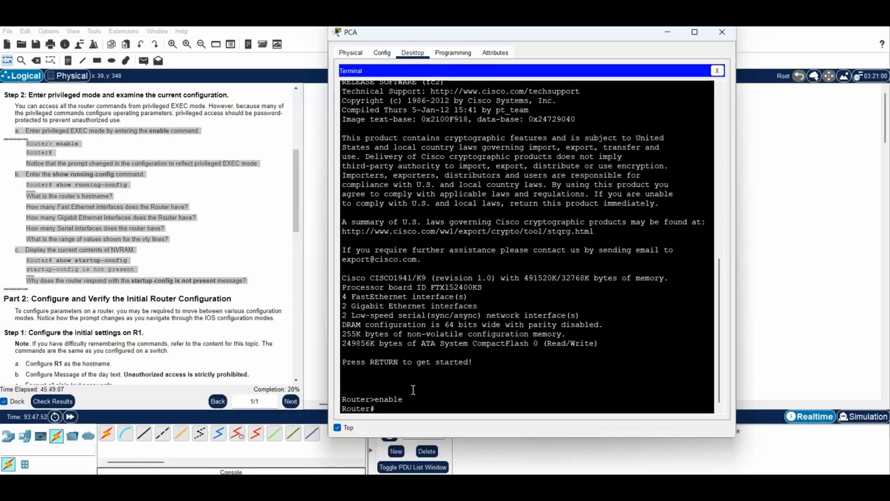
type("show running-config")
key("Return")
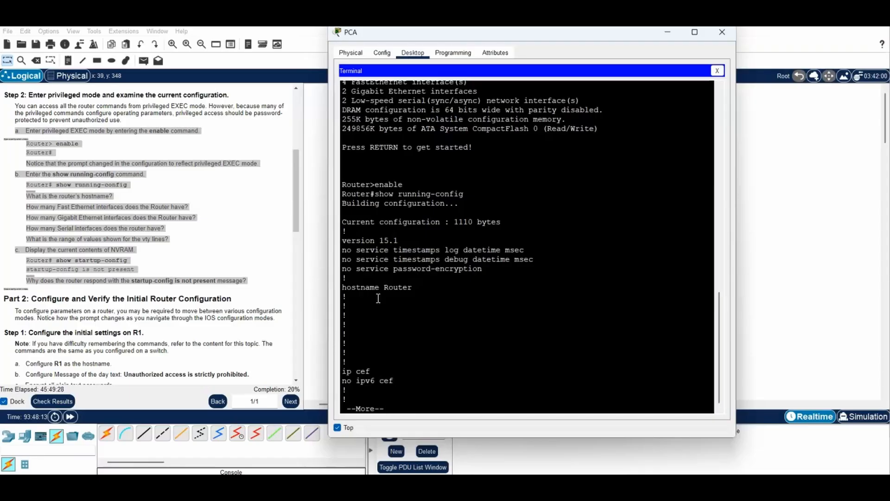
Highlight the hostname Router line and page on to the FastEthernet0/1/0–0/1/3 interface entries
left_click(344, 284)
left_click_drag(345, 284, 417, 291)
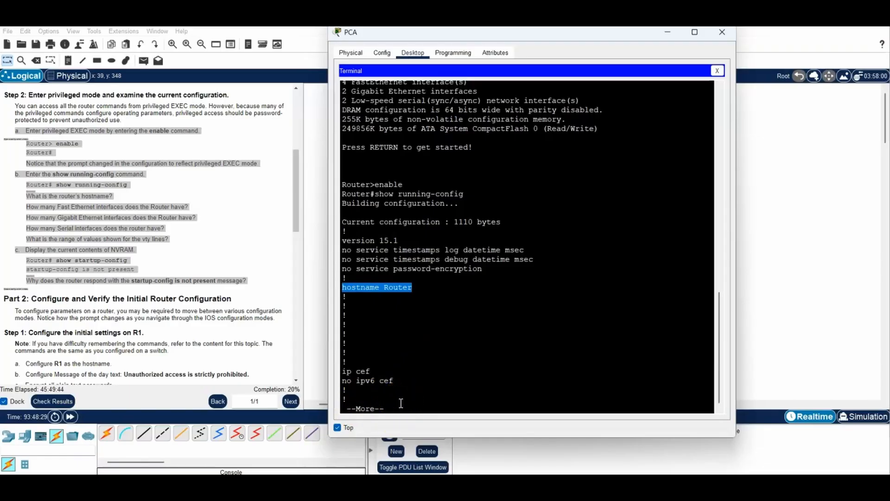
key("space")
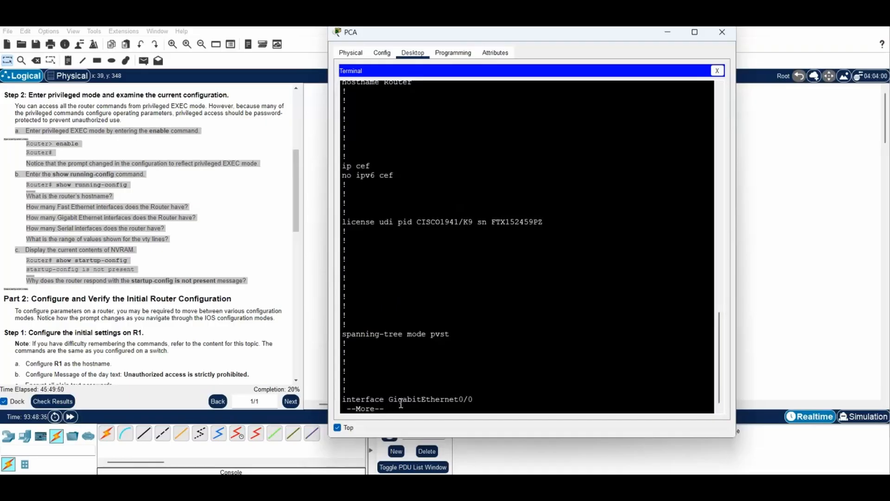
key("space")
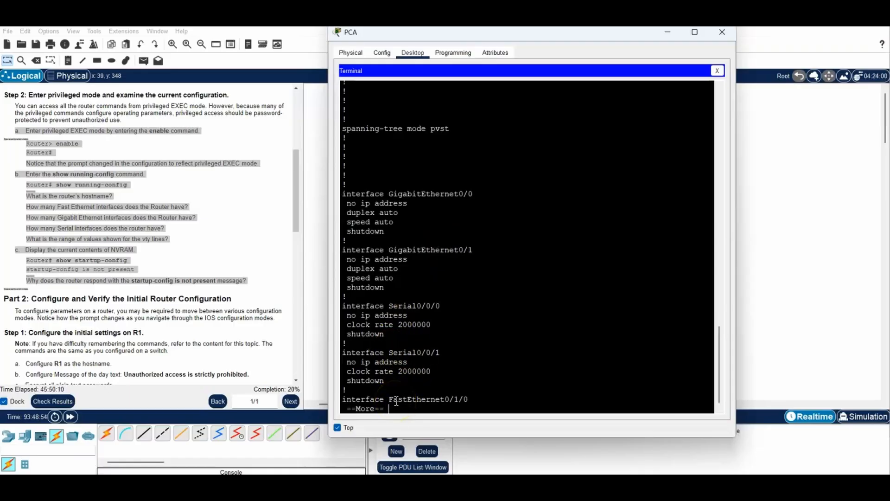
key("space")
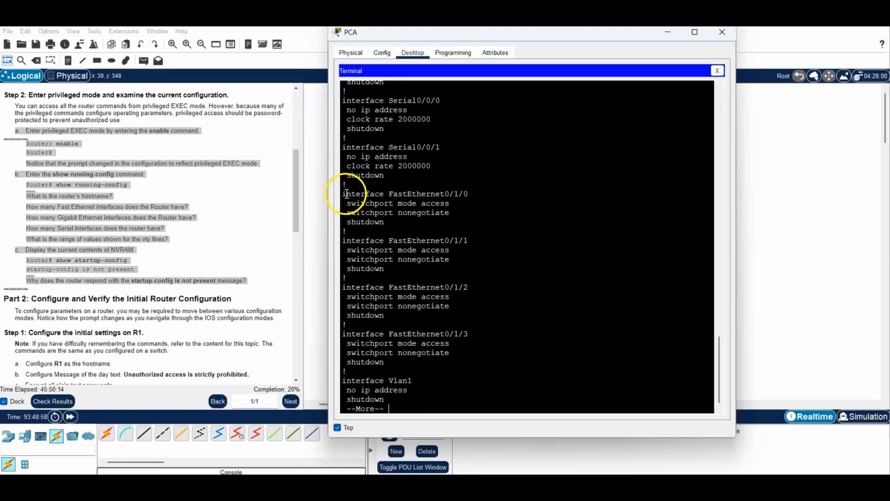
left_click_drag(346, 193, 440, 363)
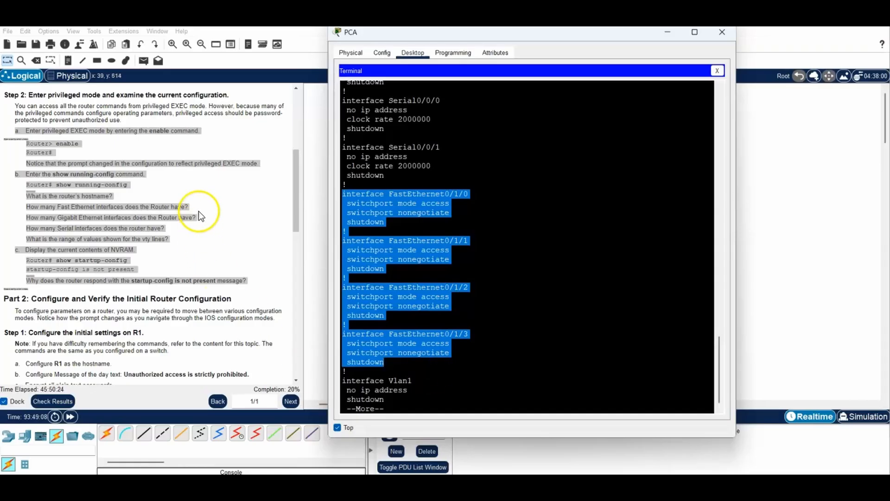
Scroll back and highlight the two GigabitEthernet and two Serial interface entries
scroll(529, 195, "up", 5)
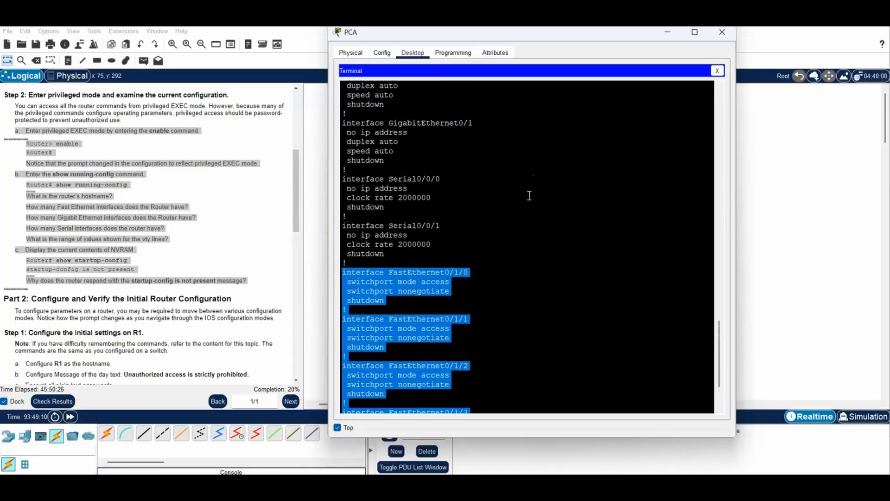
scroll(530, 196, "up", 2)
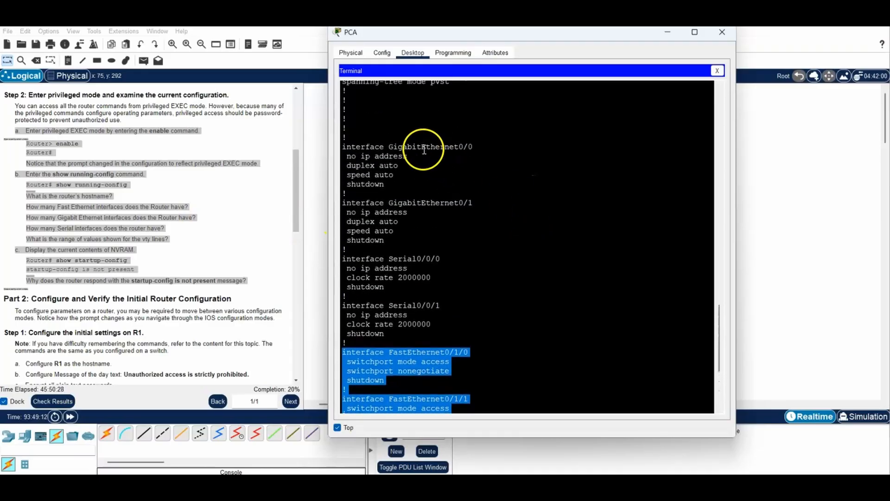
left_click(343, 146)
left_click_drag(343, 147, 414, 240)
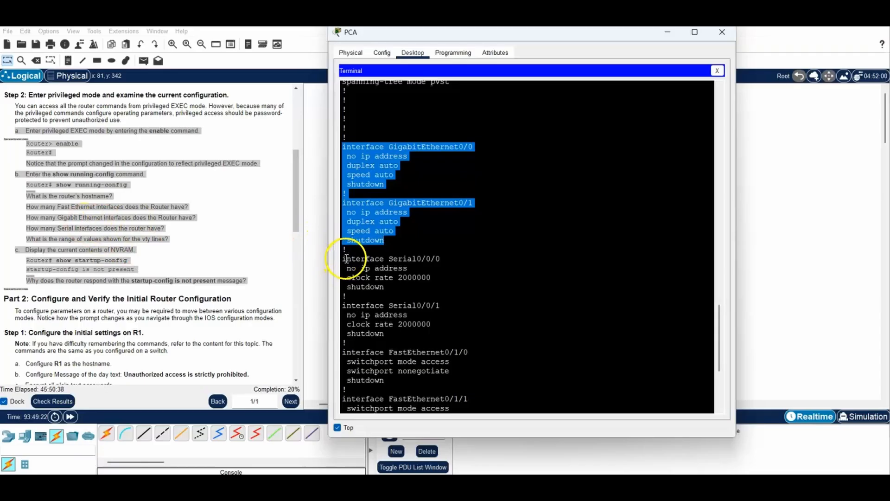
left_click_drag(342, 259, 422, 333)
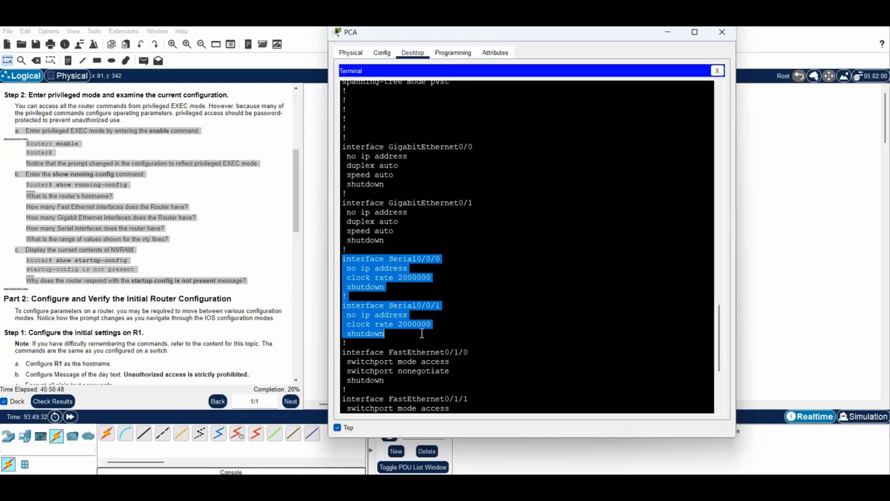
Page to the end of the running-config past line vty 0 4, then run show startup-config
scroll(513, 219, "down", 6)
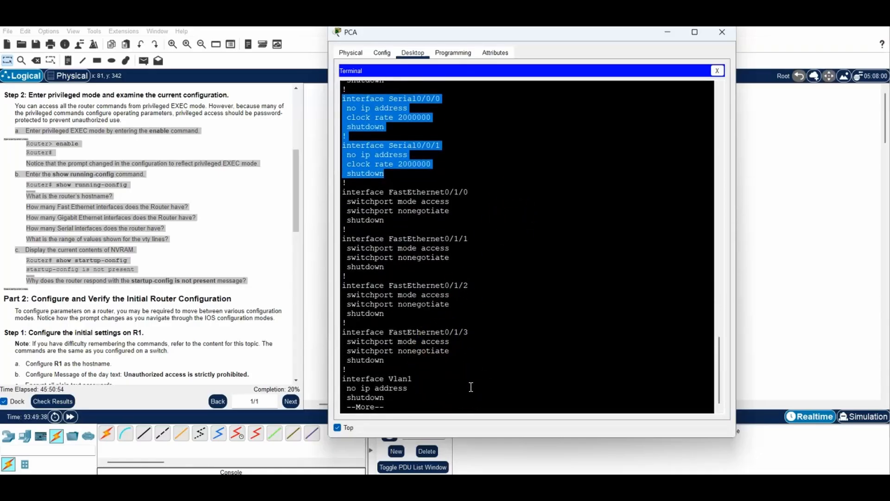
key("space")
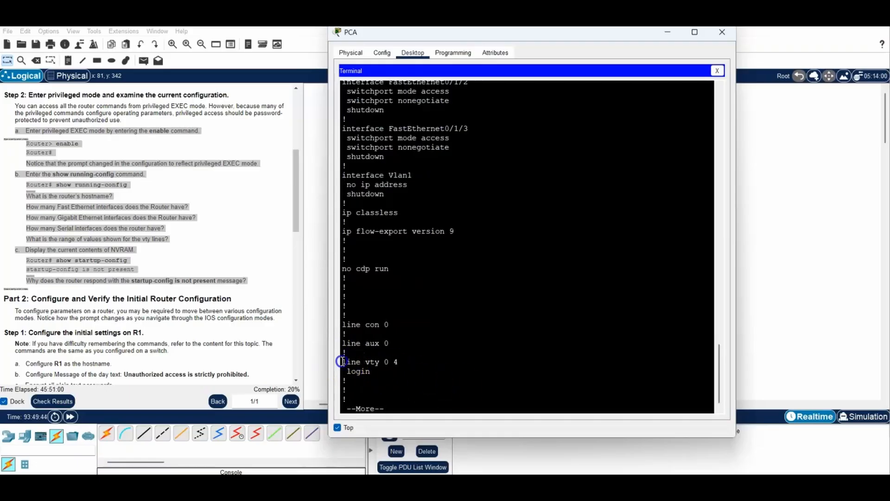
left_click_drag(342, 362, 404, 361)
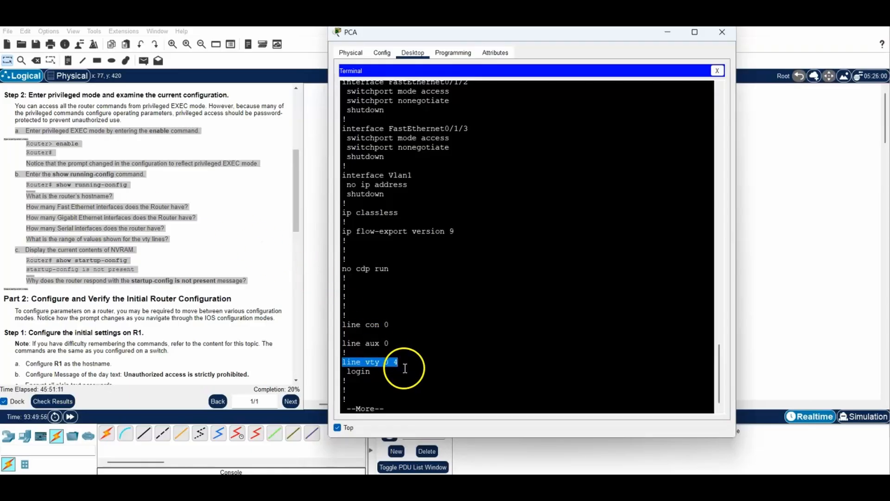
key("space")
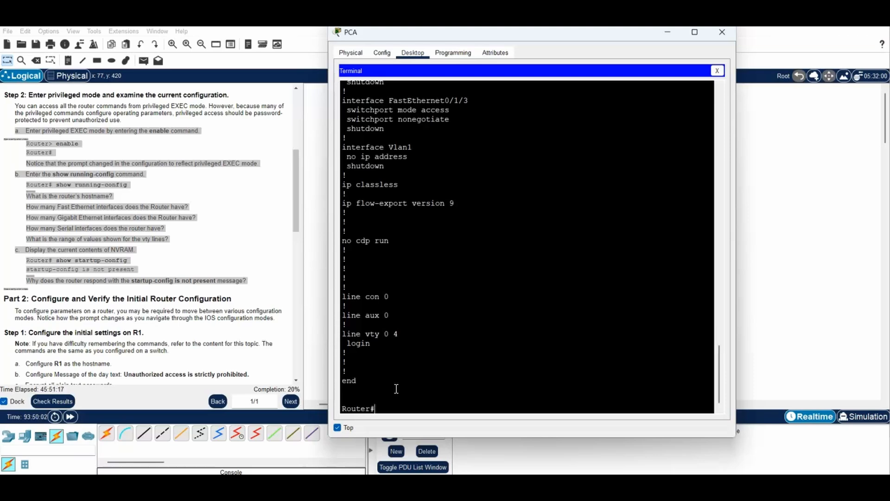
type("show startup-config")
key("Return")
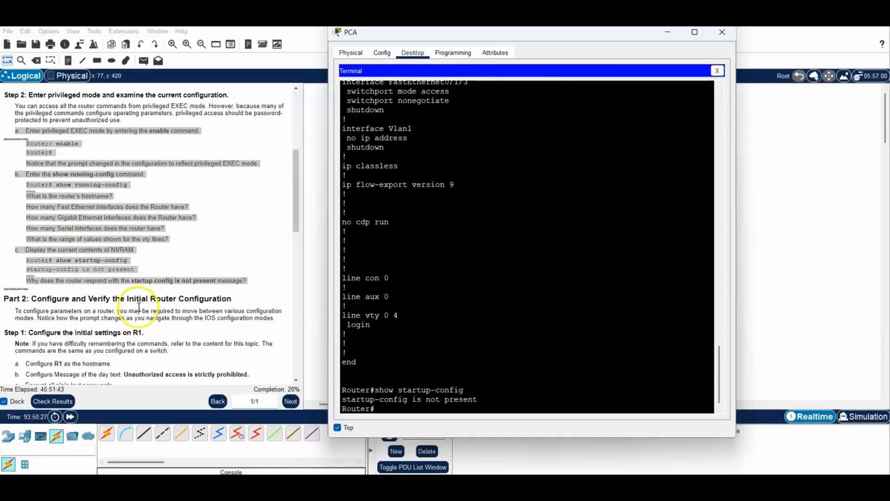
Scroll the instructions to Part 2, highlight its Step 1 heading, and return to the terminal
left_click_drag(297, 193, 294, 249)
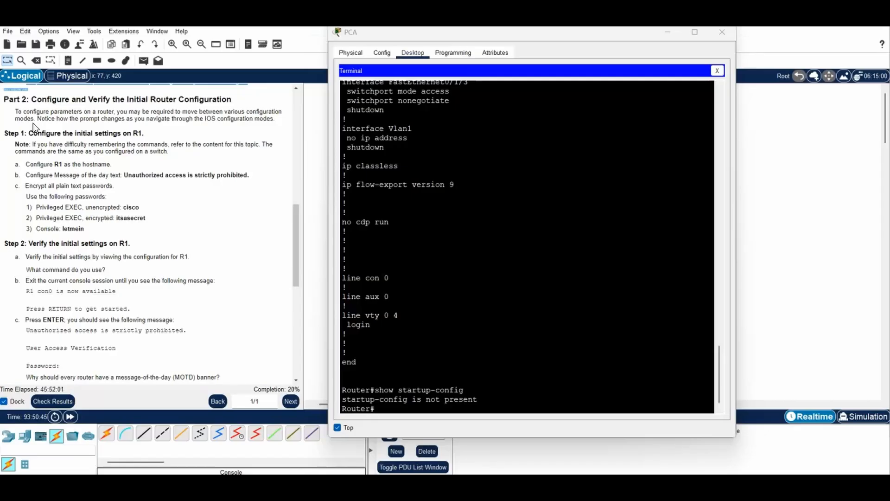
left_click_drag(6, 134, 98, 226)
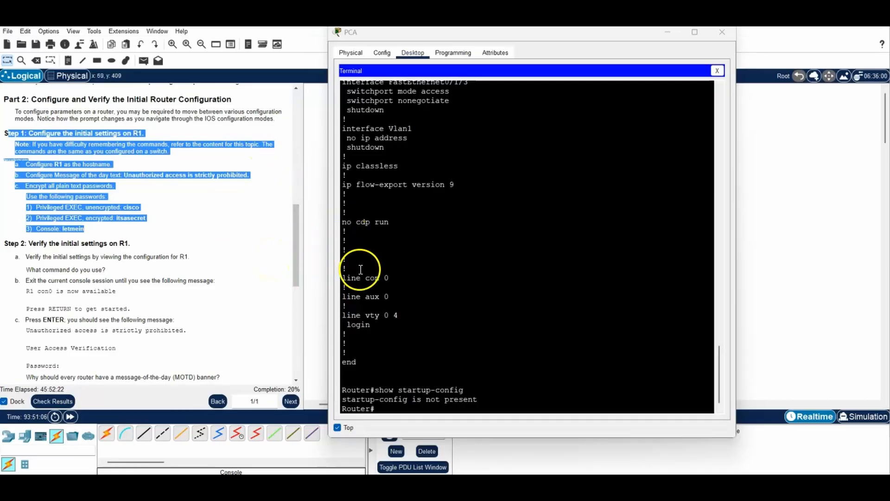
left_click(391, 407)
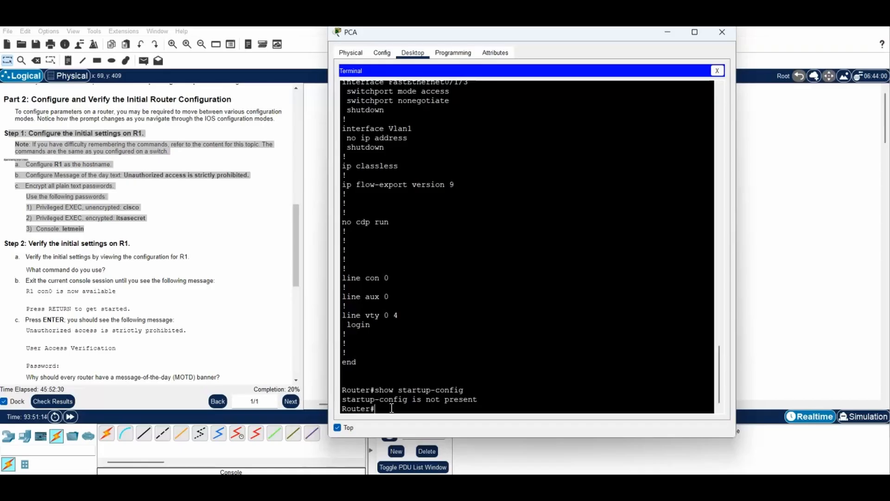
Enter global configuration mode and set the hostname to R1
type("config t")
key("Return")
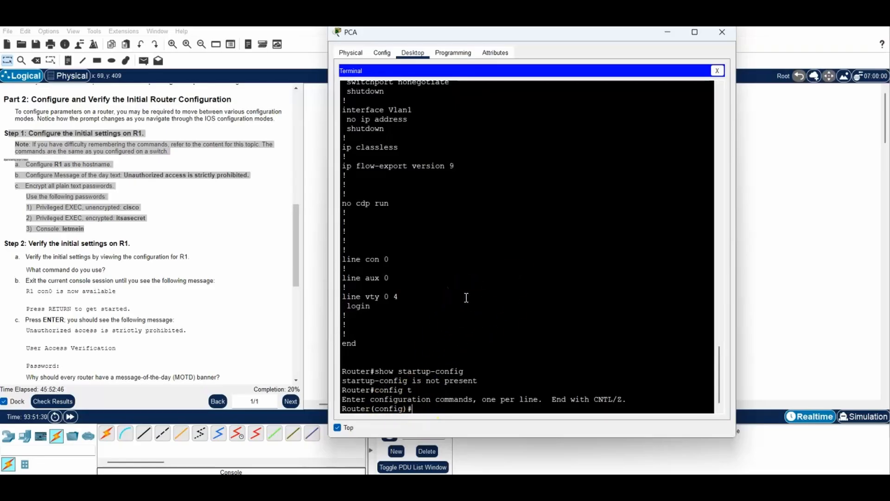
type("hostname")
type("R1")
key("Return")
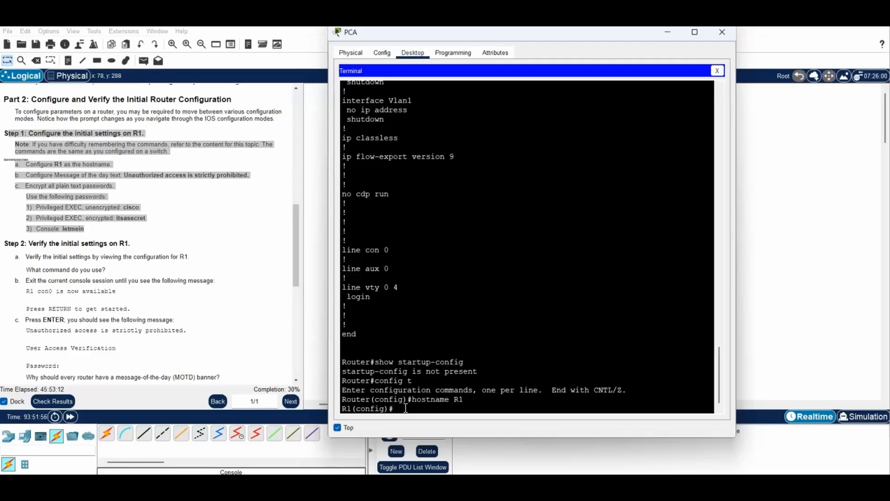
Set the MOTD banner to "Unauthorized access is strictly prohibited"
type("banner")
left_click(433, 361)
type("motd \"Unauthorized ac")
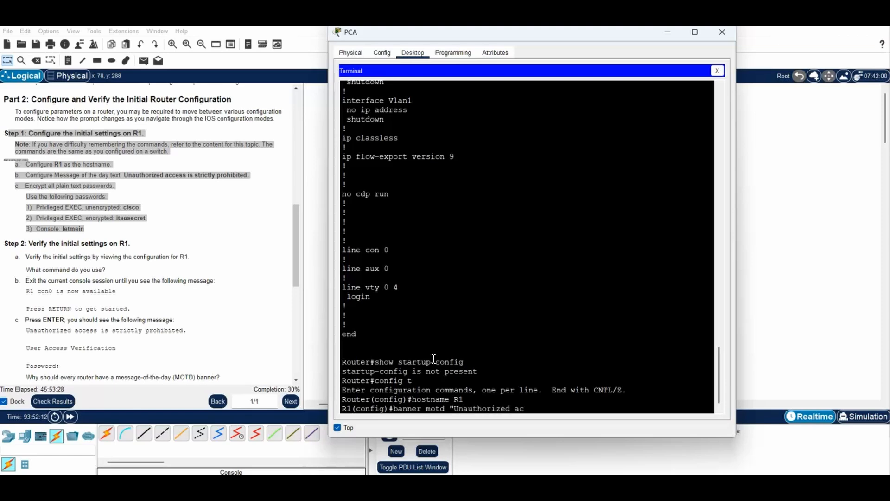
type("cess is strictly prohibited")
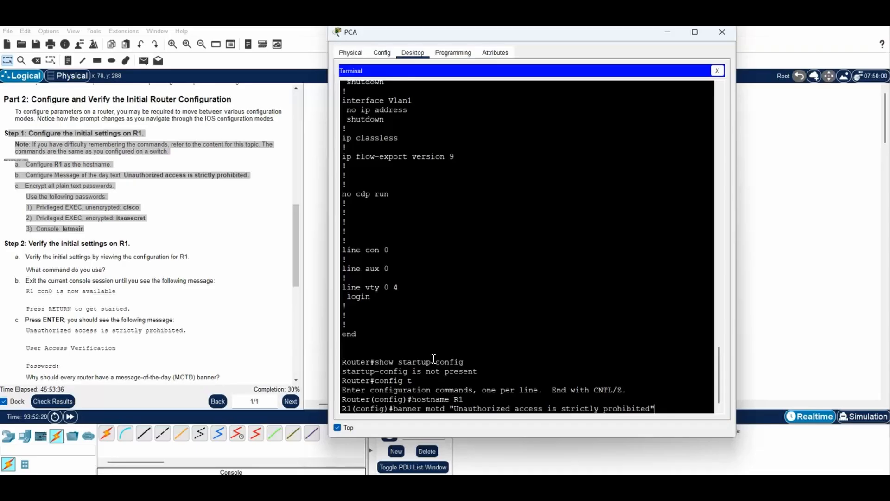
key("Return")
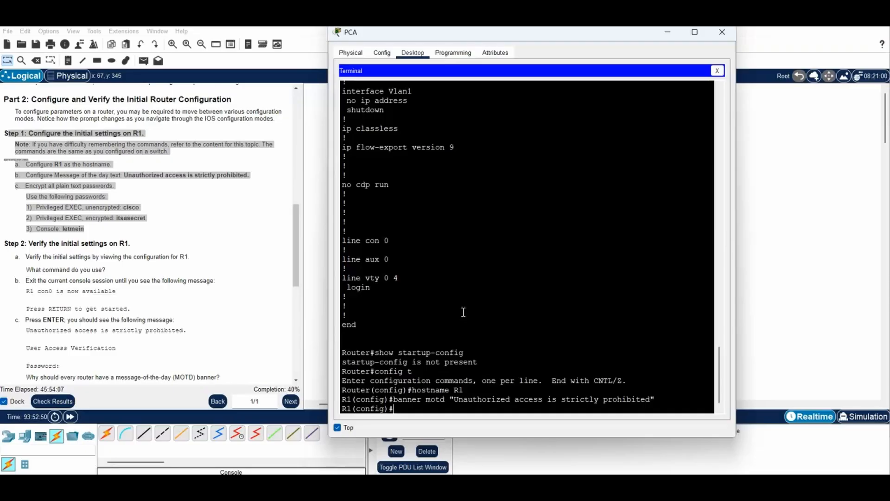
Enable service password-encryption and set both the enable password and the enable secret
type("service password-encryption")
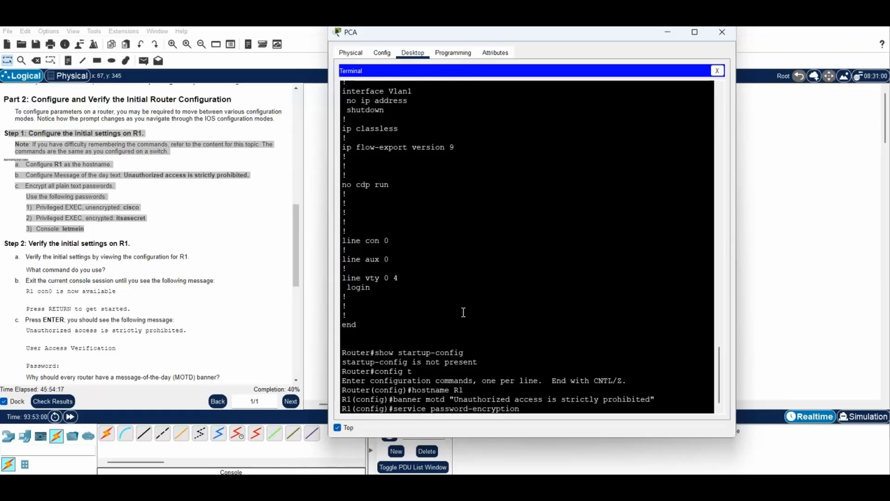
key("Return")
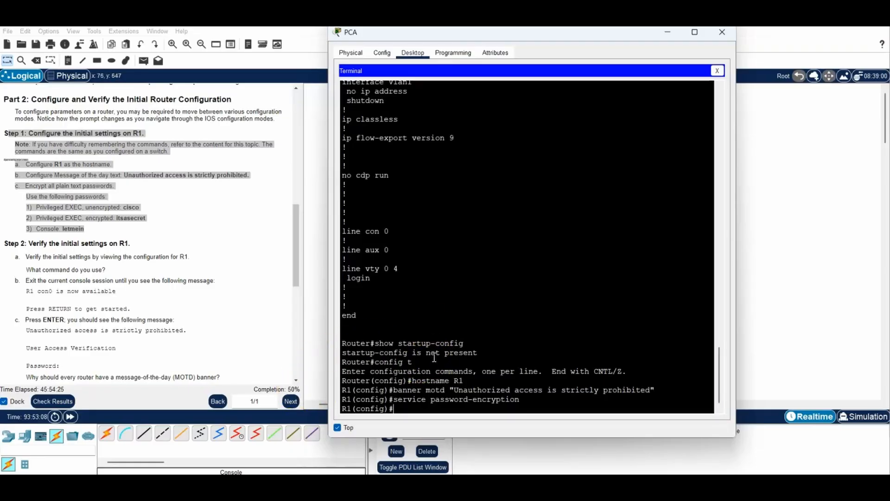
type("enable password ci")
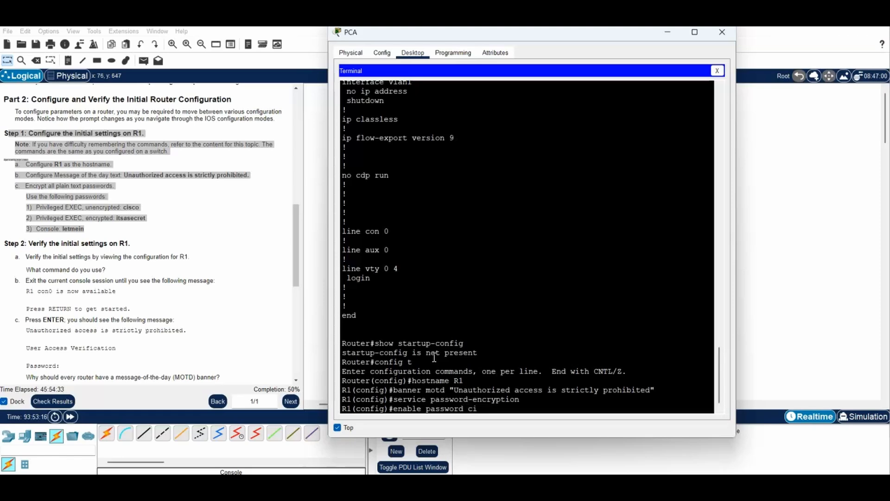
type("sco")
key("Return")
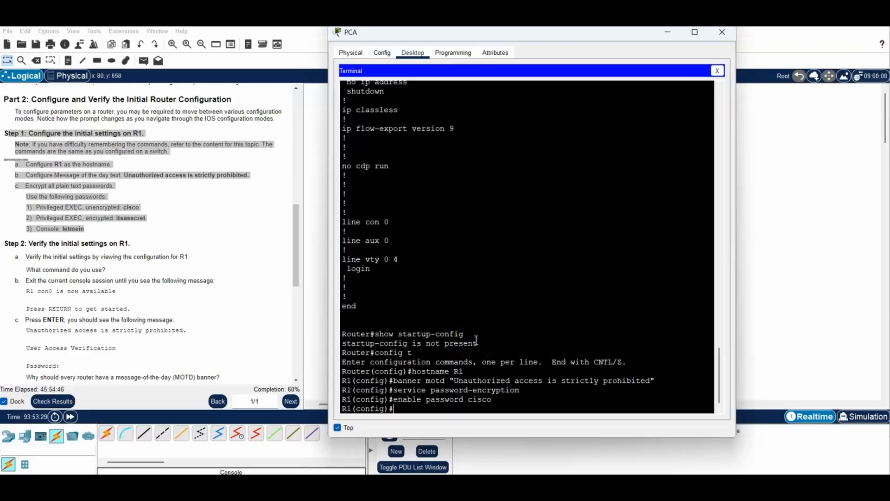
type("enable secret itsa")
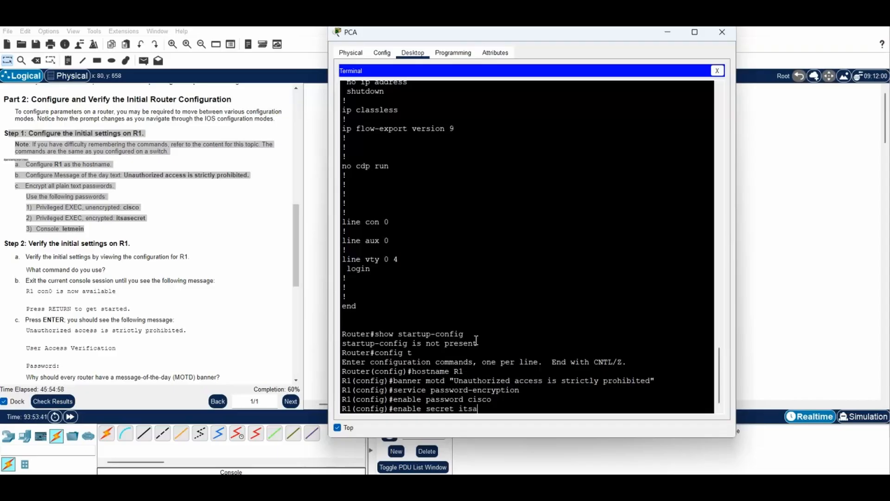
type("secret")
key("Return")
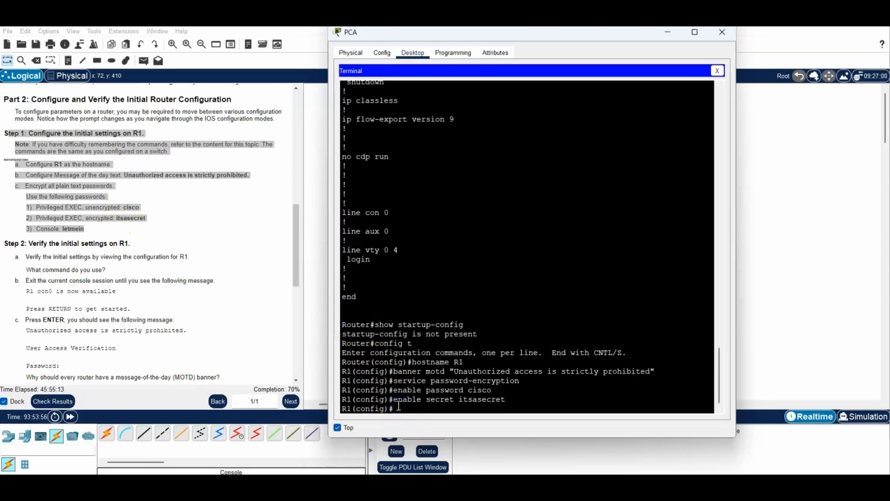
type("line con 0")
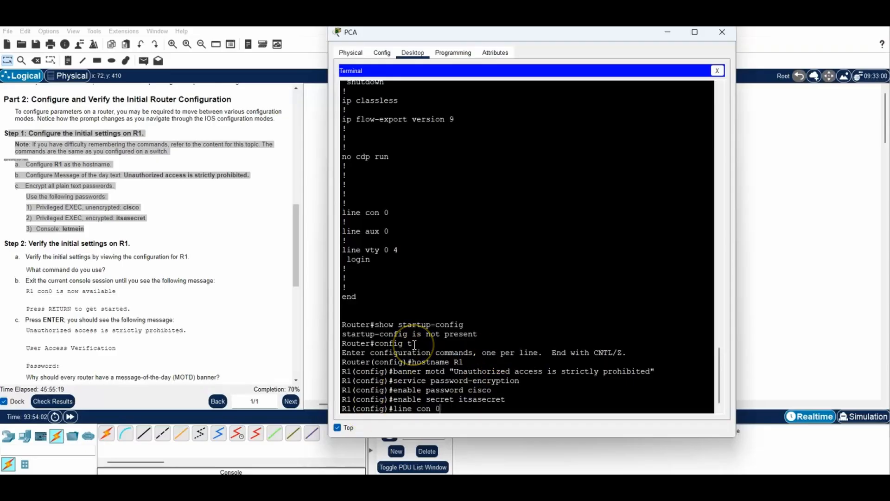
Under line con 0, set the console line password and enable login
key("Return")
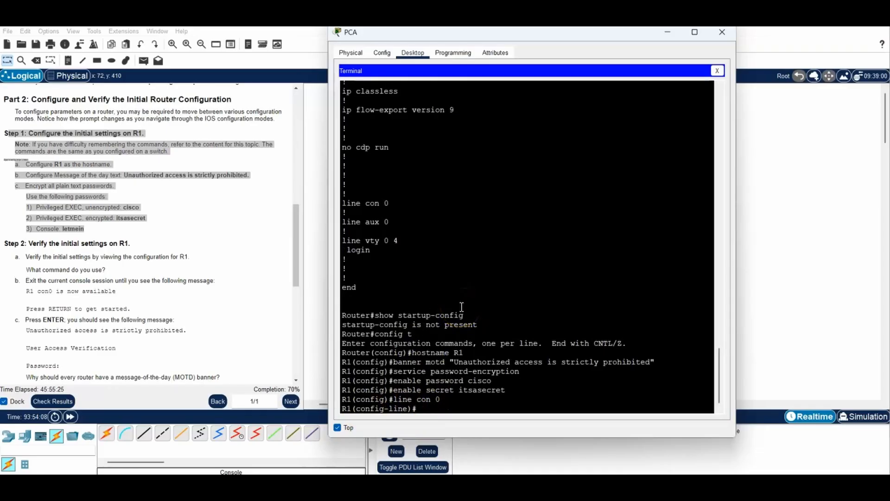
type("password letmein")
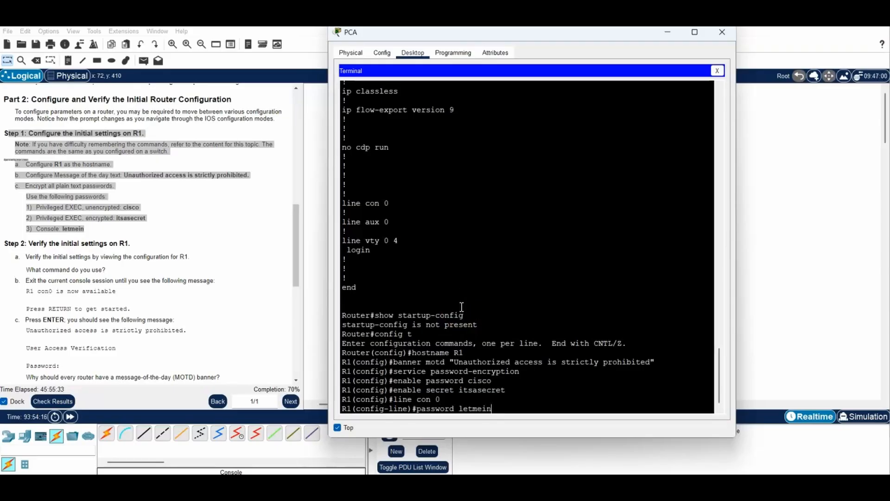
key("Return")
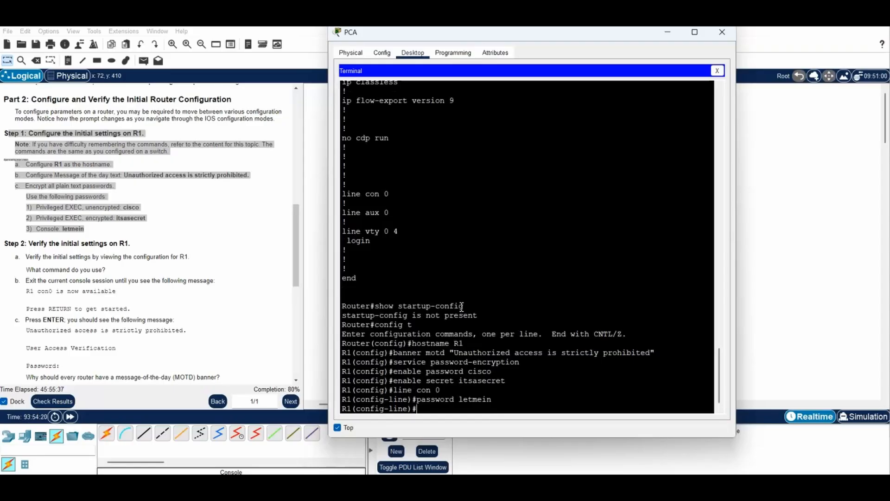
left_click(293, 392)
left_click(442, 387)
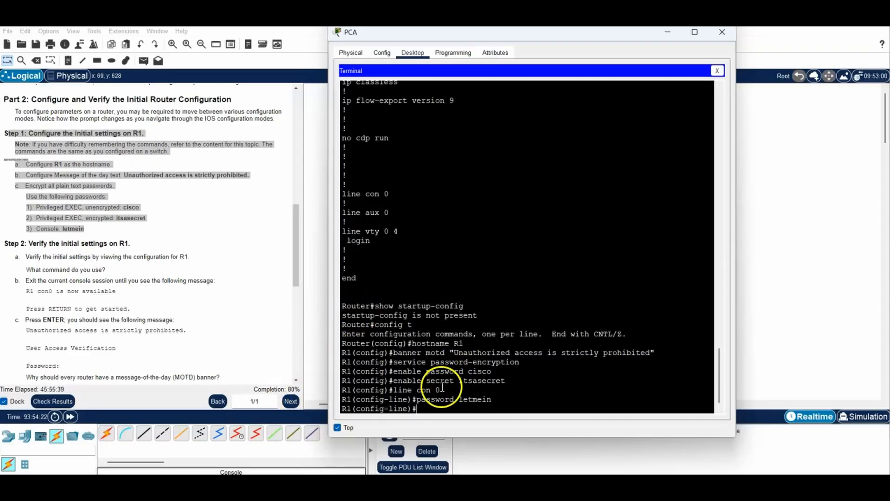
left_click(493, 332)
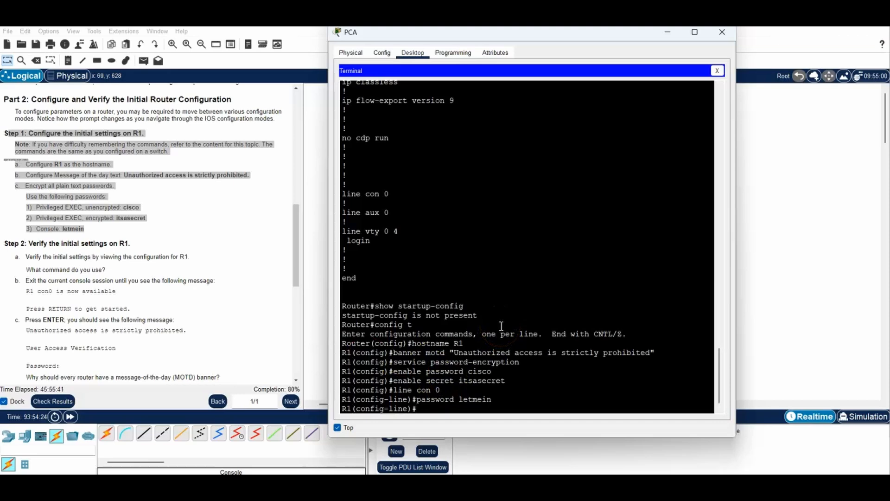
type("login")
key("Return")
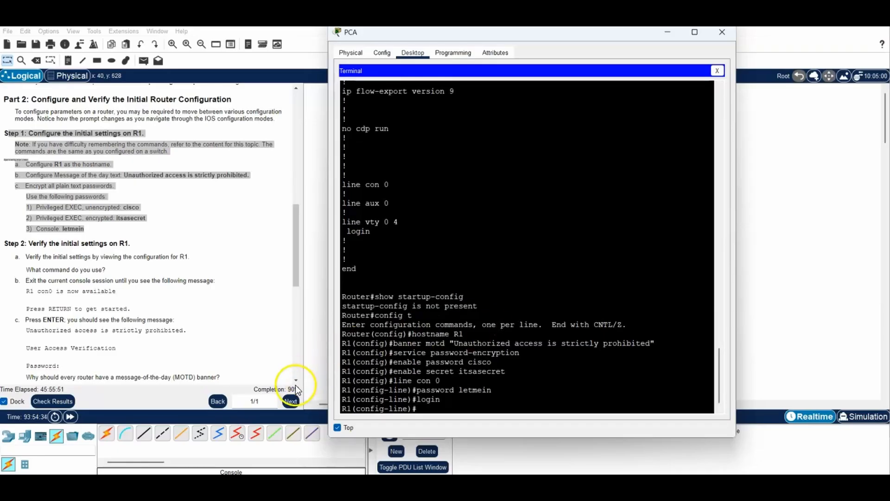
Leave R1's line and global configuration modes with two exit commands, returning to R1#
left_click_drag(297, 211, 293, 252)
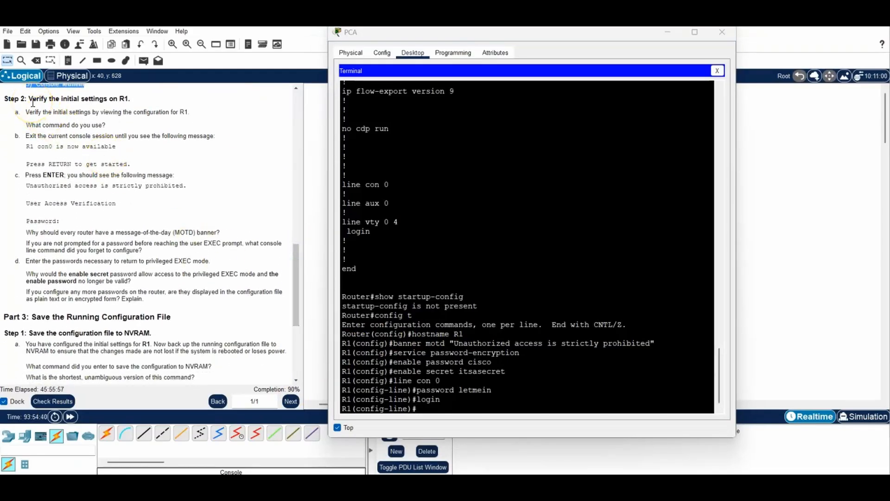
left_click_drag(24, 112, 106, 124)
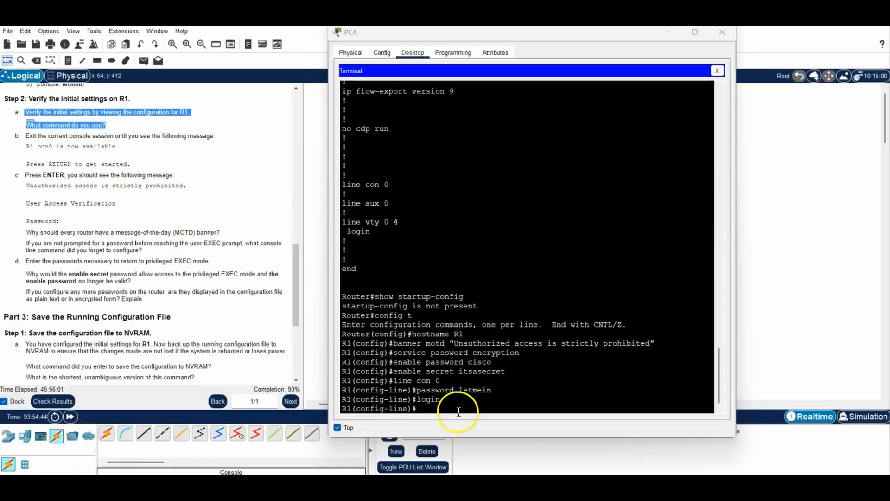
left_click(440, 412)
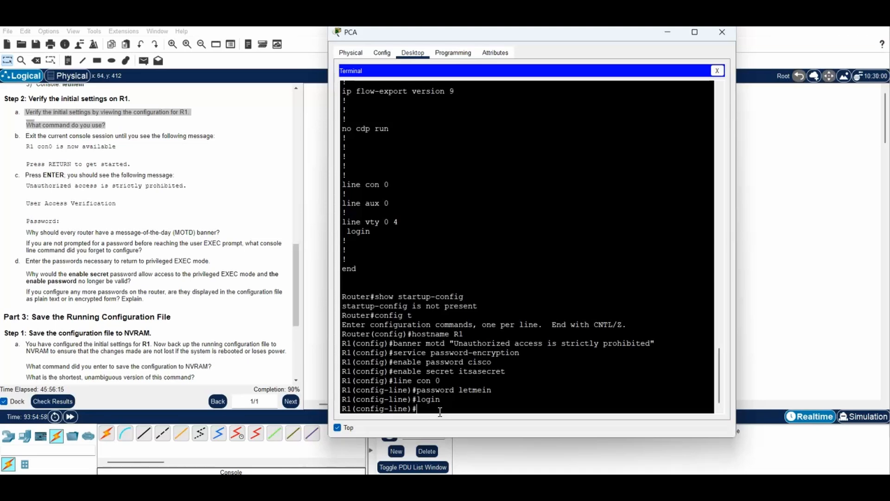
type("exit")
key("Return")
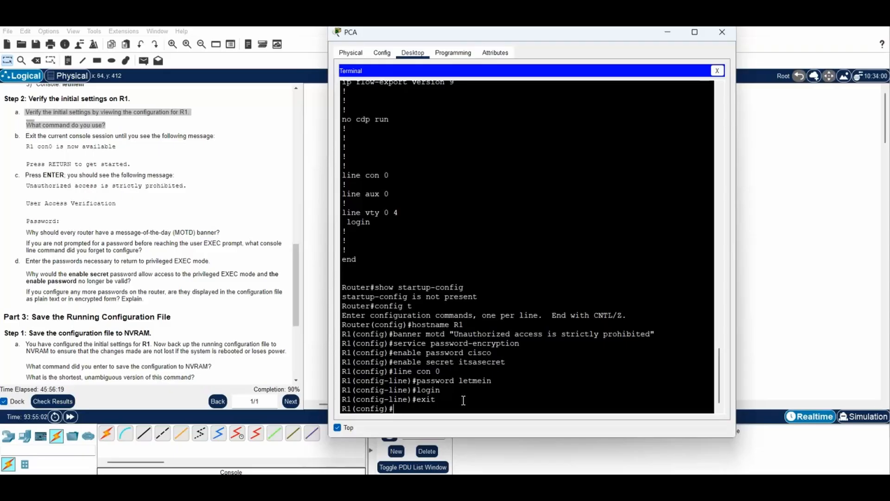
type("exit")
key("Return")
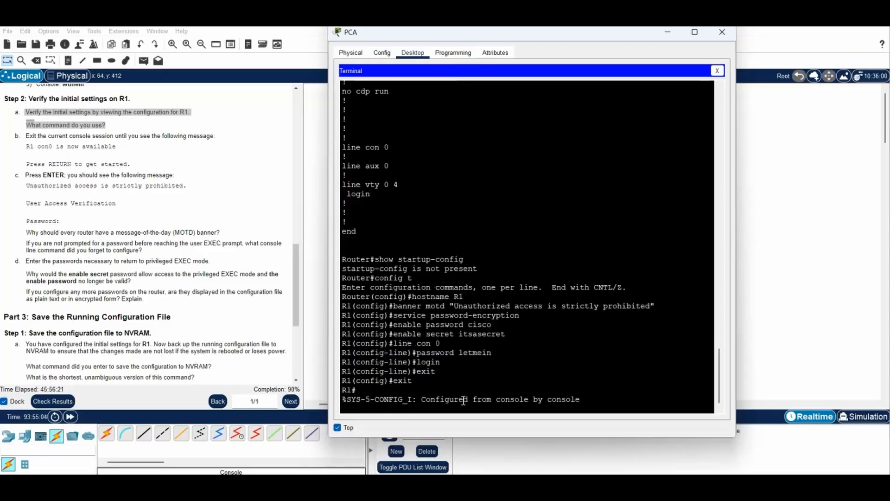
key("Return")
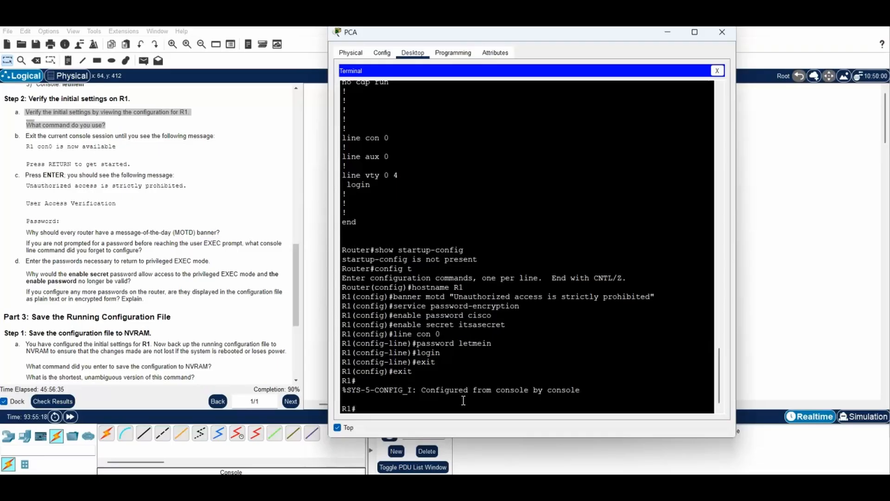
Page through R1's 1276-byte running-config with show running-config, then enter exit to end the session
type("show running-config")
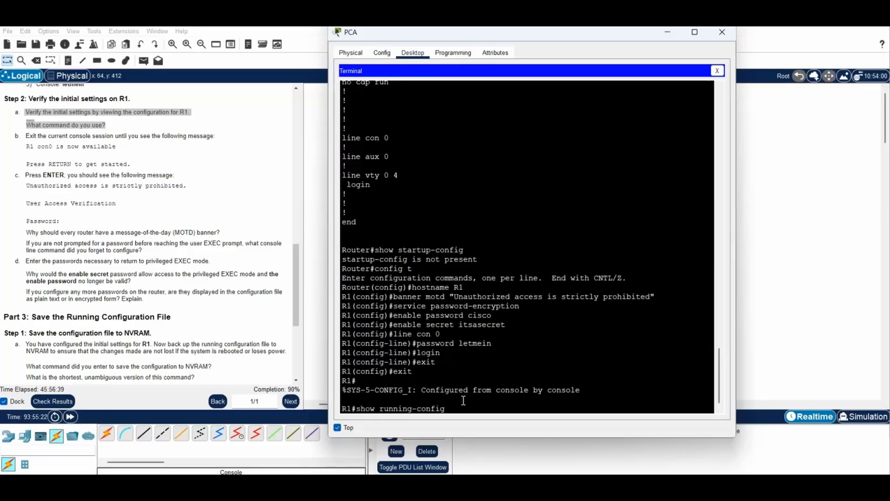
key("Return")
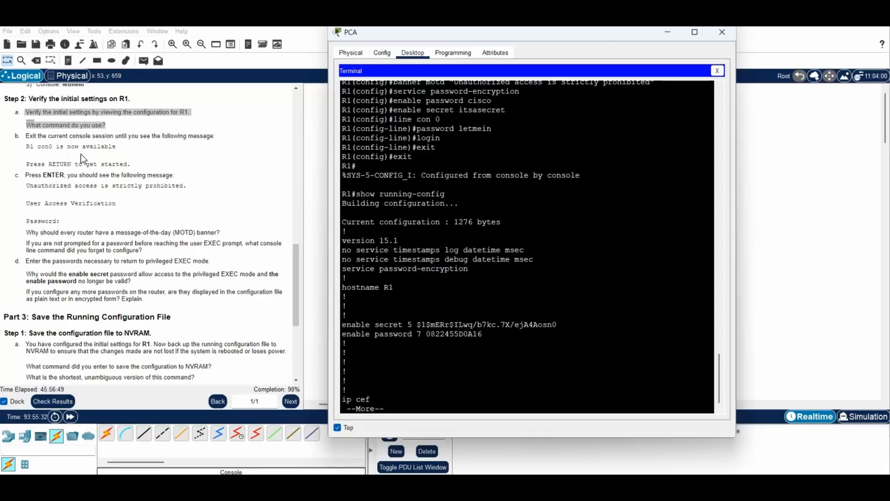
key("space")
key("space")
key("space")
key("space")
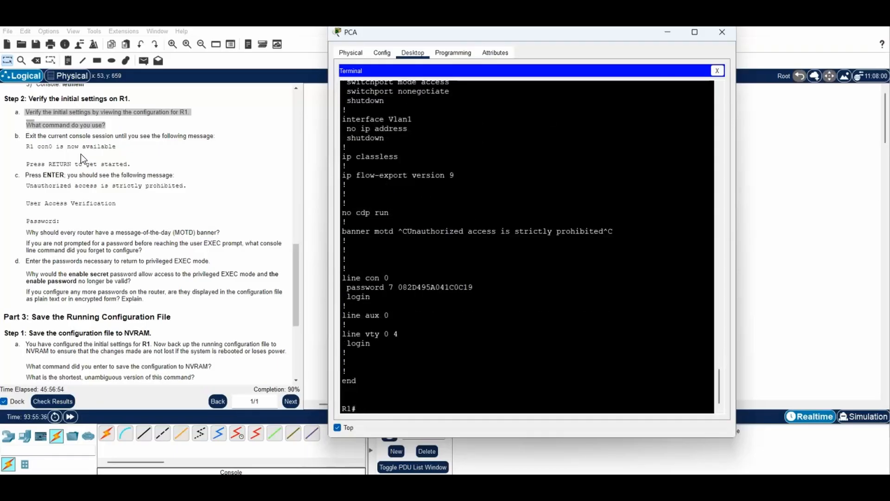
type("exit")
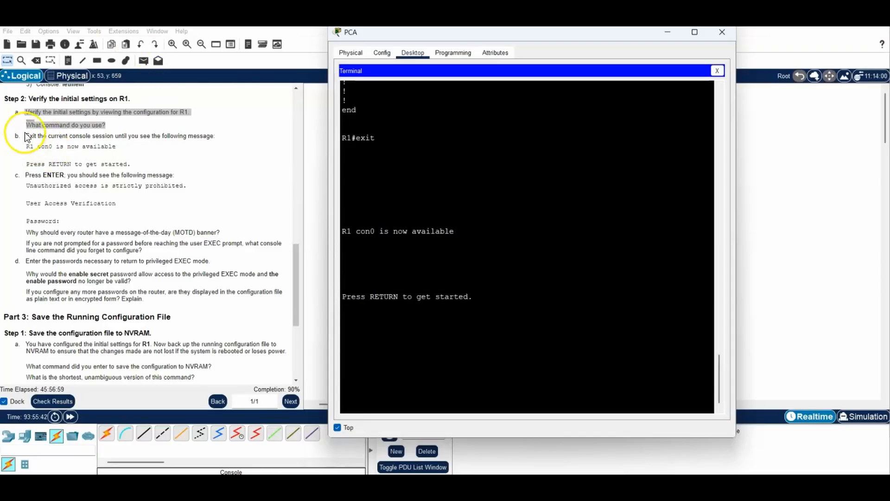
left_click_drag(25, 136, 133, 164)
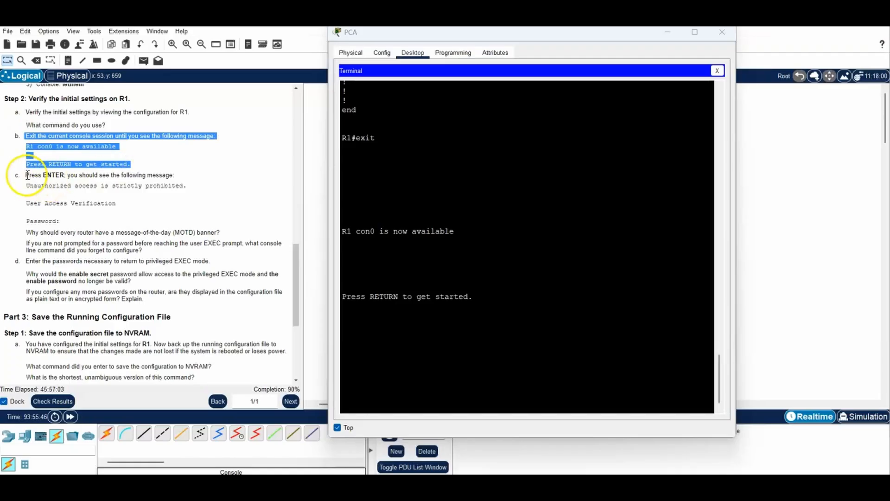
left_click_drag(27, 175, 176, 253)
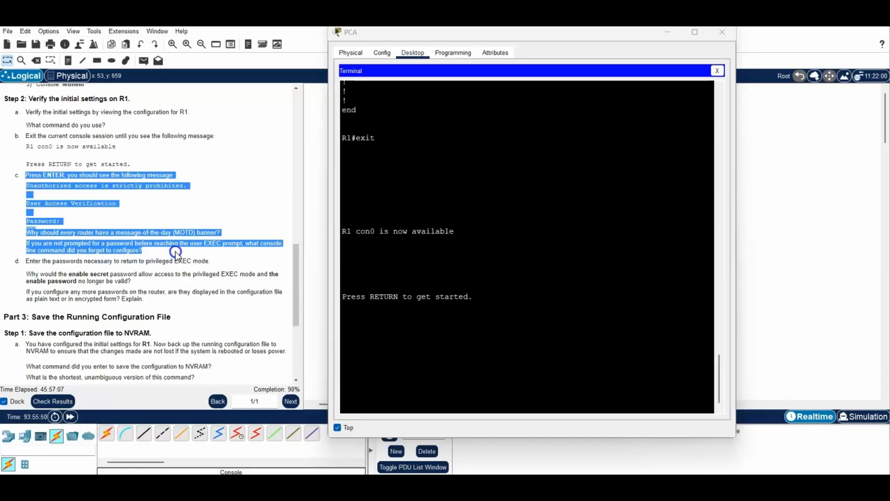
Wake R1's console so it shows the MOTD banner and Password prompt
left_click(382, 302)
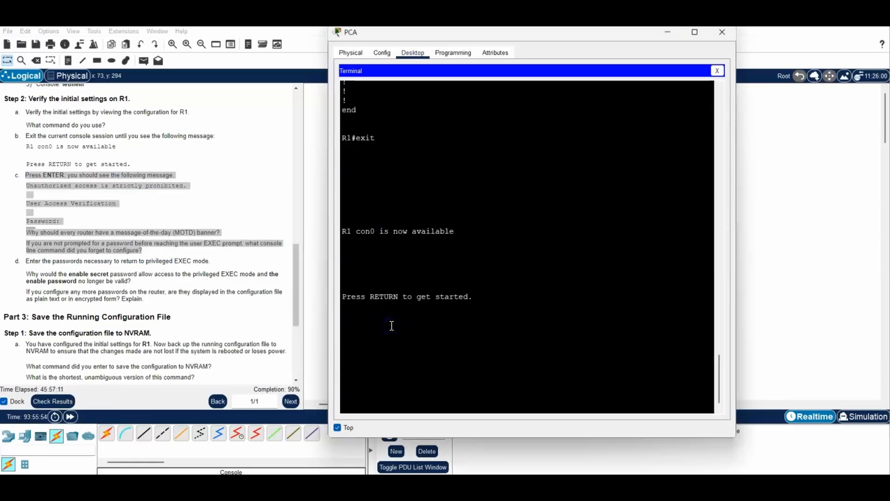
key("Return")
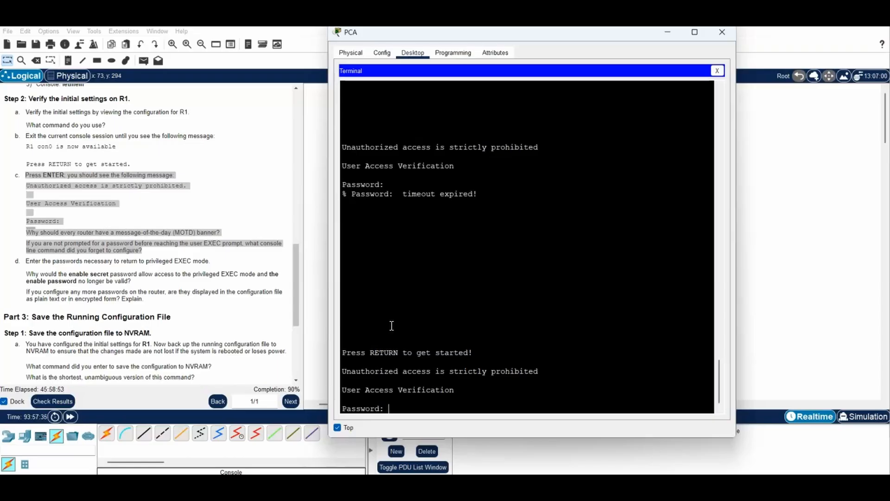
Submit the console password to log in at R1's user-mode R1> prompt
key("Return")
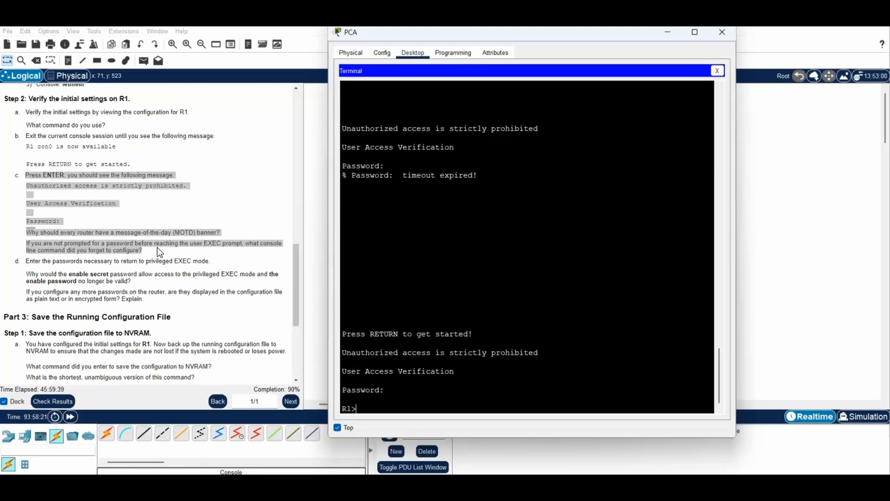
left_click_drag(25, 260, 212, 303)
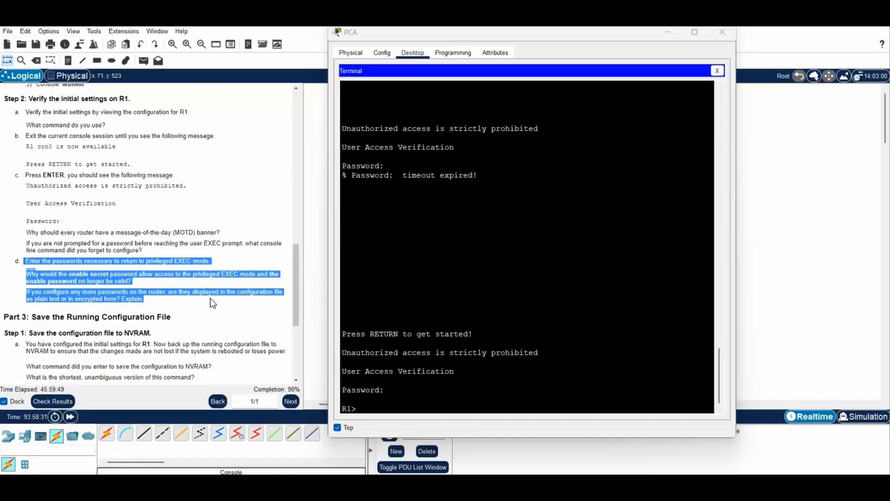
Run enable on R1 and supply the enable secret to reach the R1# prompt
left_click(366, 403)
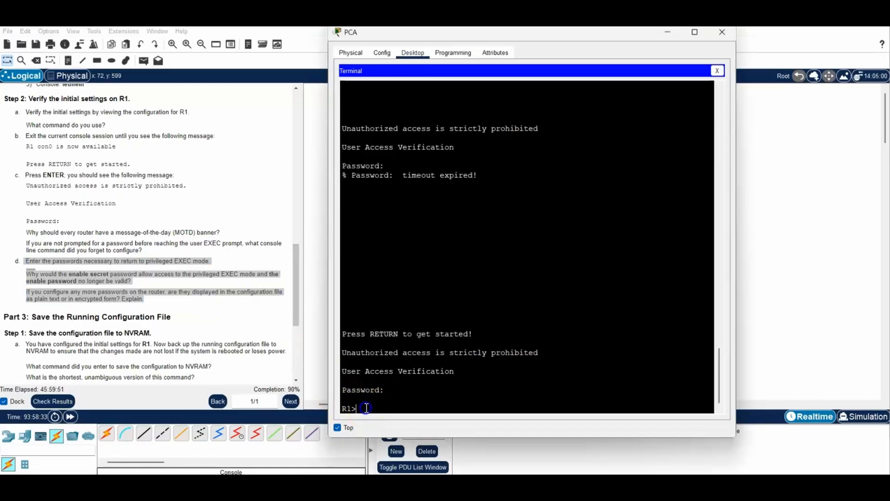
type("enable")
key("Return")
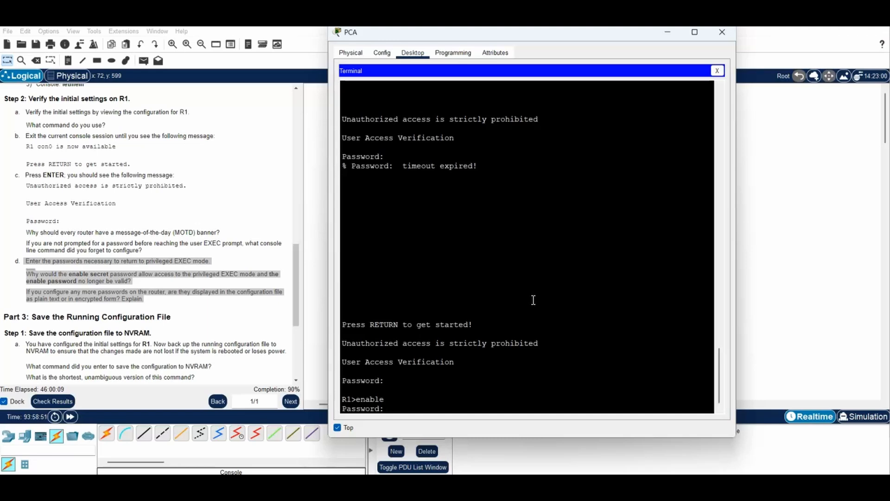
key("Return")
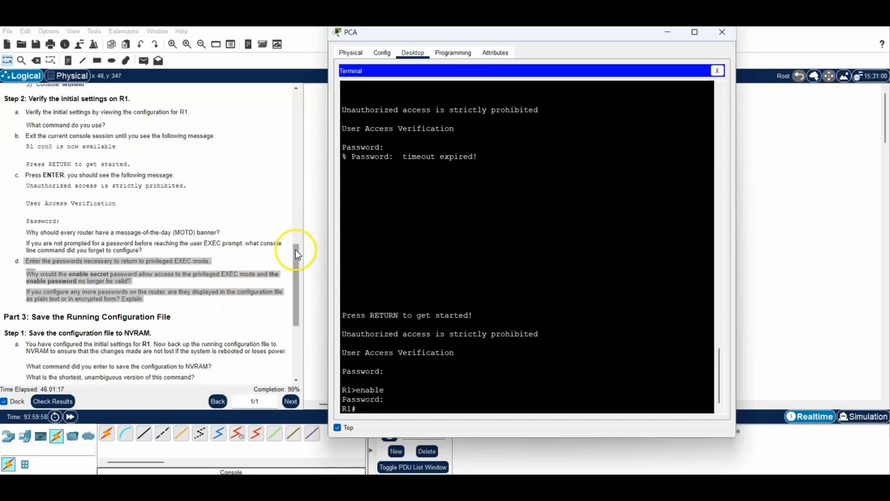
left_click_drag(296, 250, 298, 324)
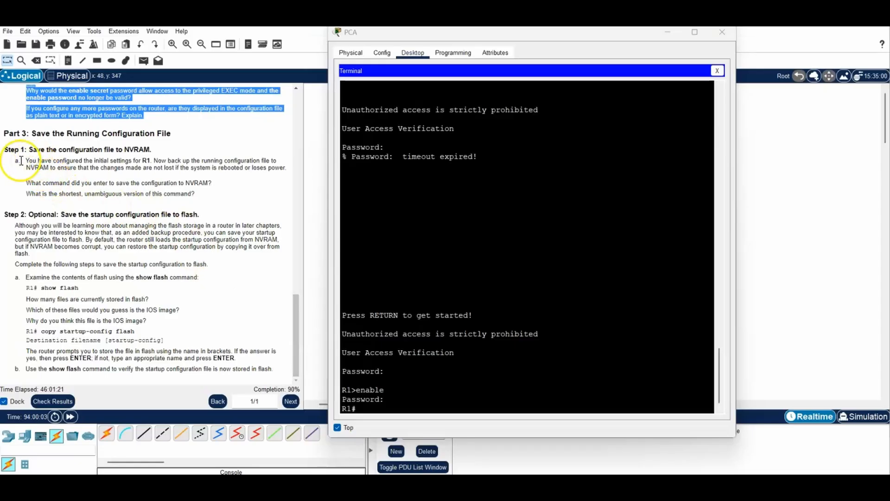
left_click_drag(18, 160, 212, 195)
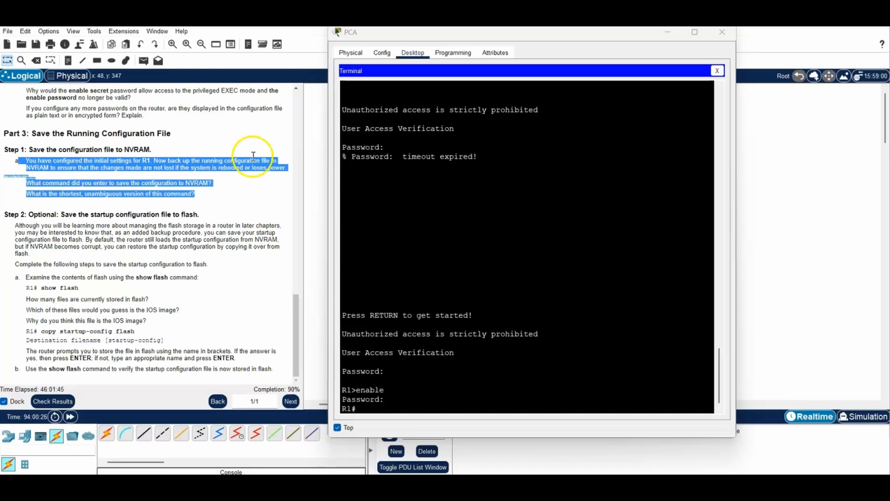
left_click(366, 411)
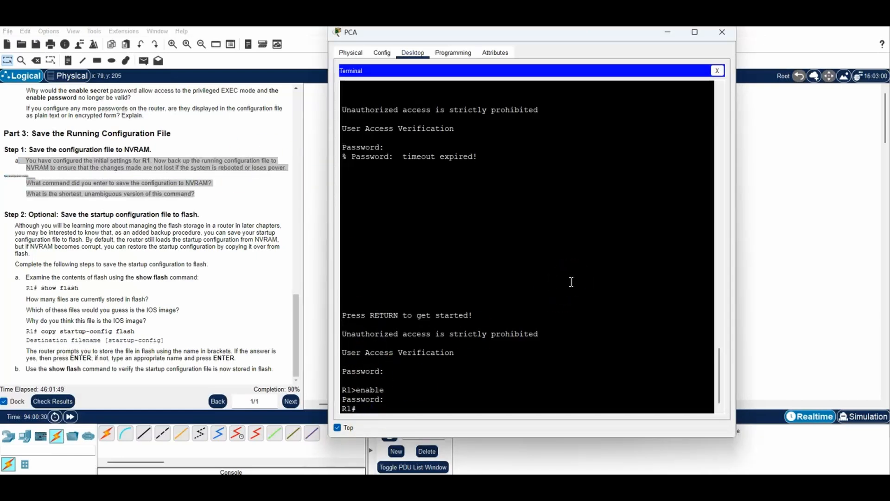
Save R1's config with copy running-config startup-config, accepting the default name, then enter cop r st
type("copy running-config sta")
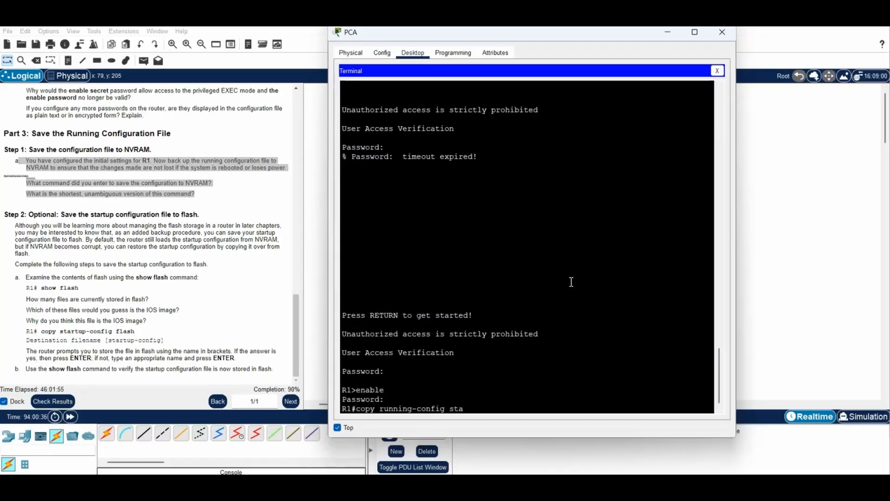
type("rtup-config")
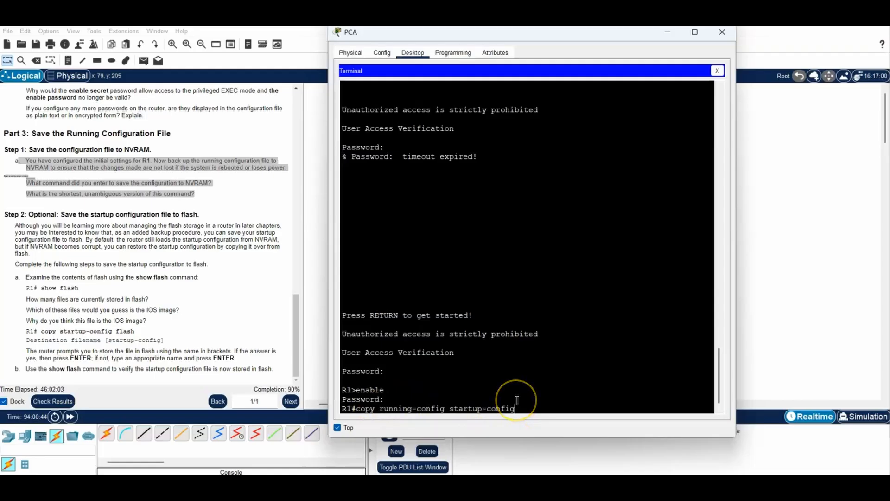
key("Return")
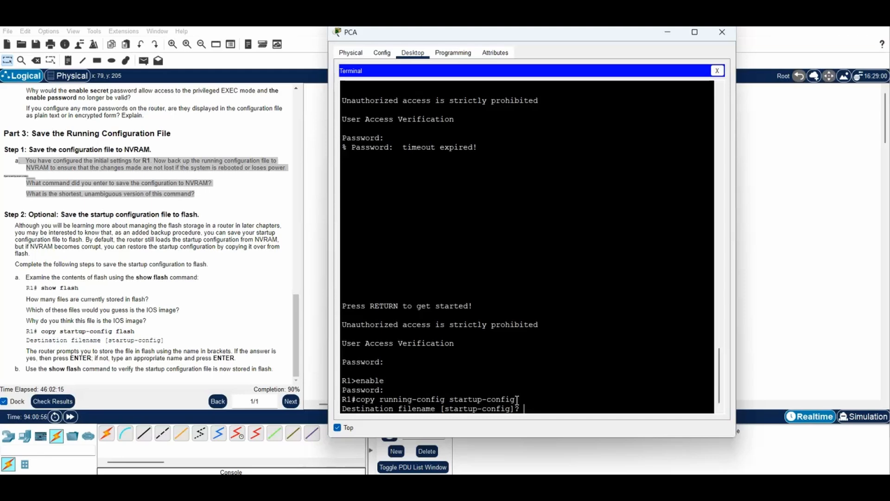
key("Return")
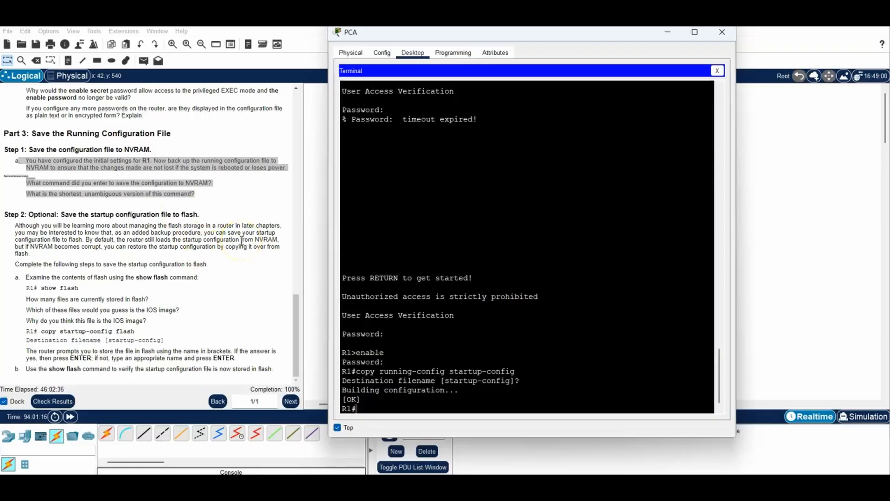
type("cop r st")
Complete the abbreviated cop r st save to the default [startup-config], confirmed with [OK]
key("Return")
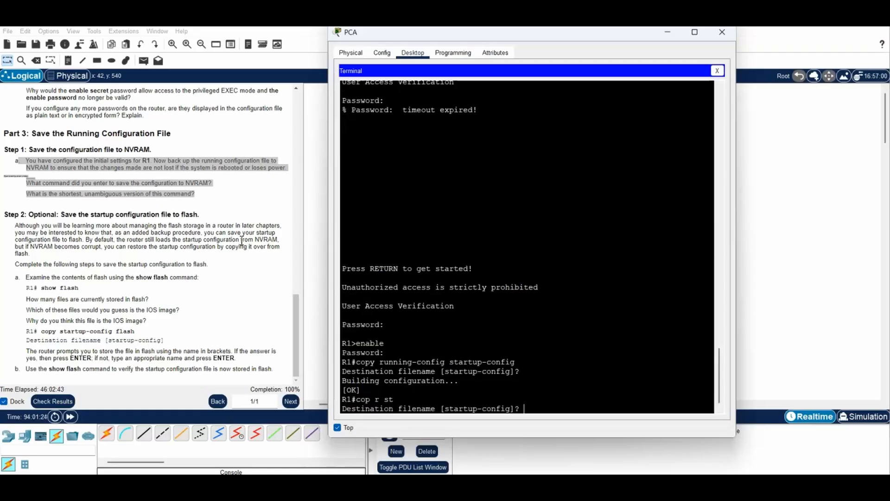
key("Return")
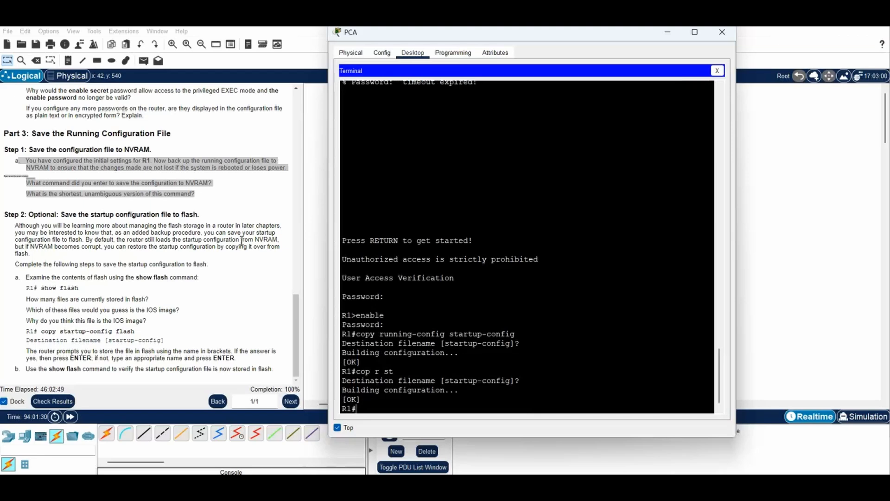
left_click(241, 241)
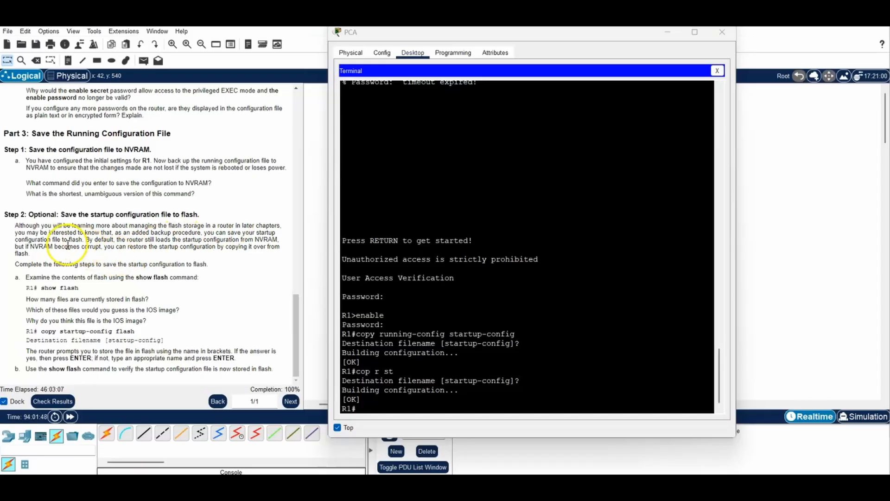
double_click(77, 240)
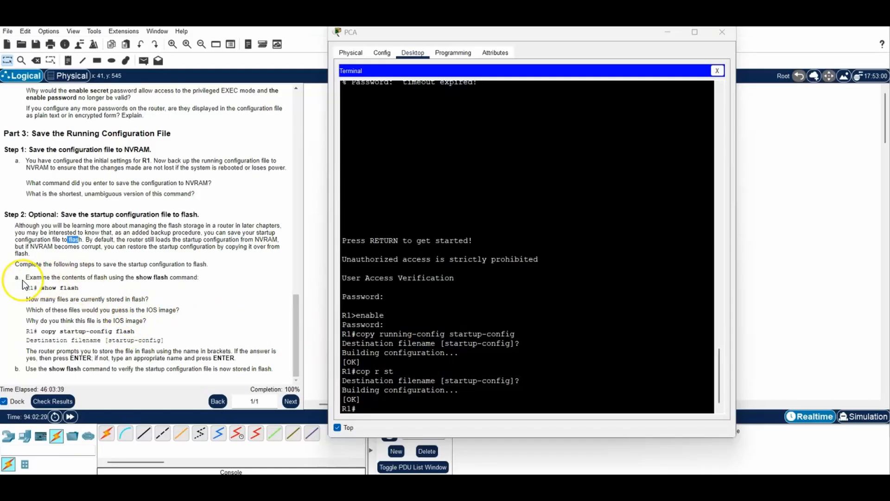
left_click_drag(23, 277, 255, 358)
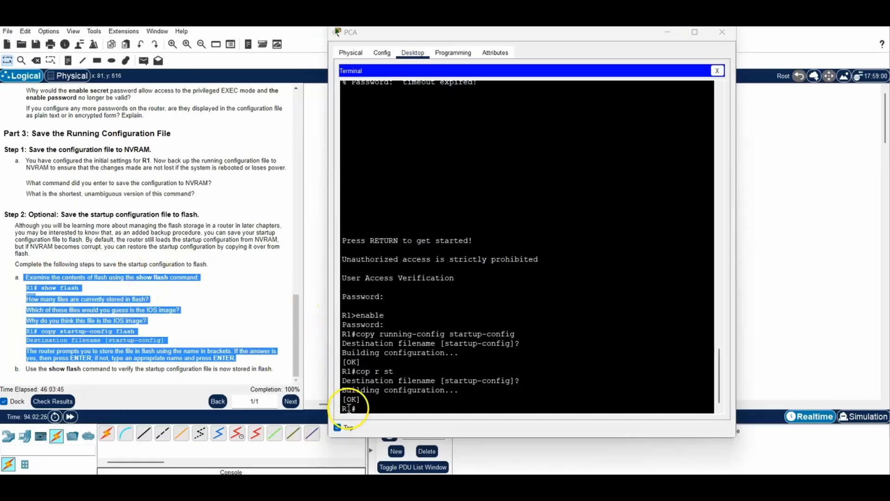
left_click(368, 406)
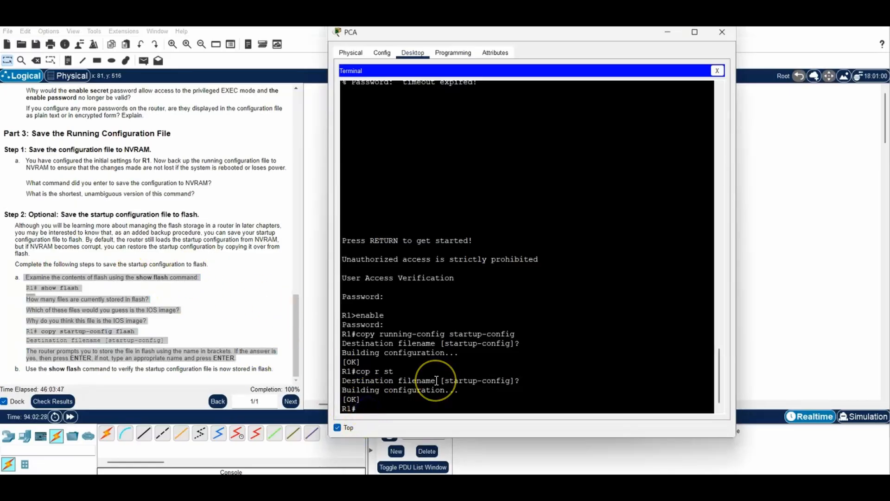
List R1's flash with show flash, highlight its three files, then enter copy startup-config flash
type("show flash")
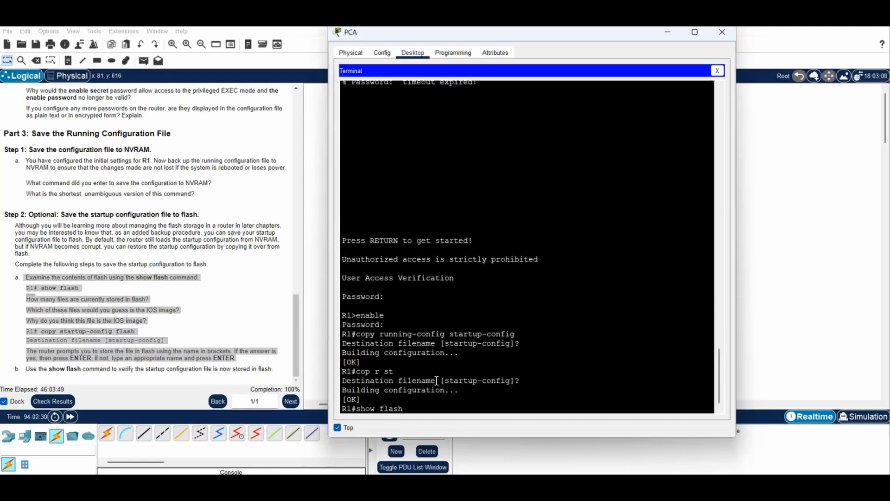
key("Return")
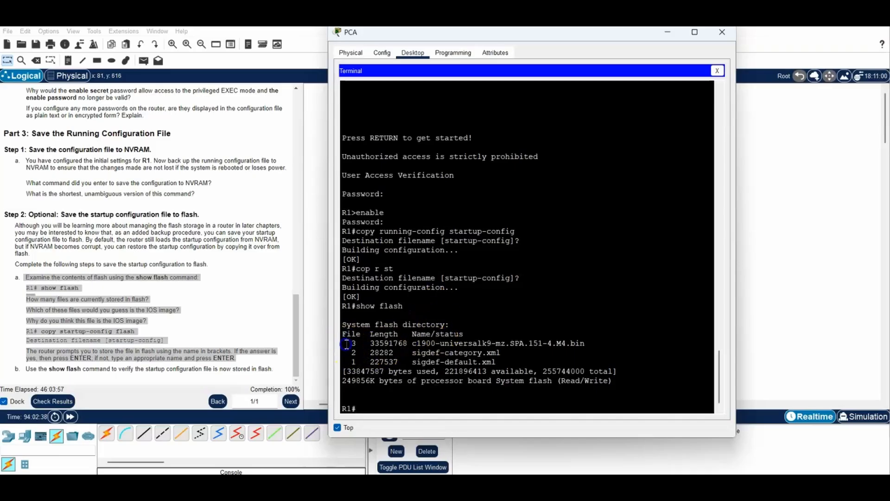
left_click_drag(346, 343, 503, 359)
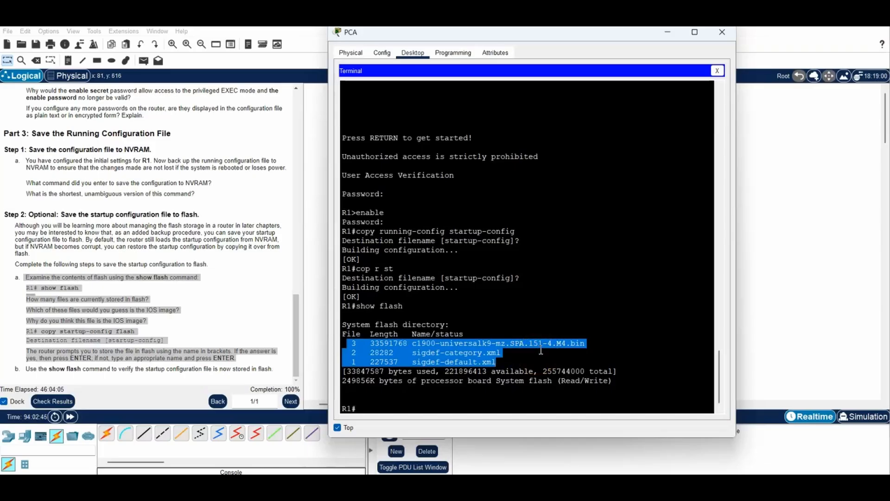
left_click(514, 342)
left_click_drag(590, 343, 344, 343)
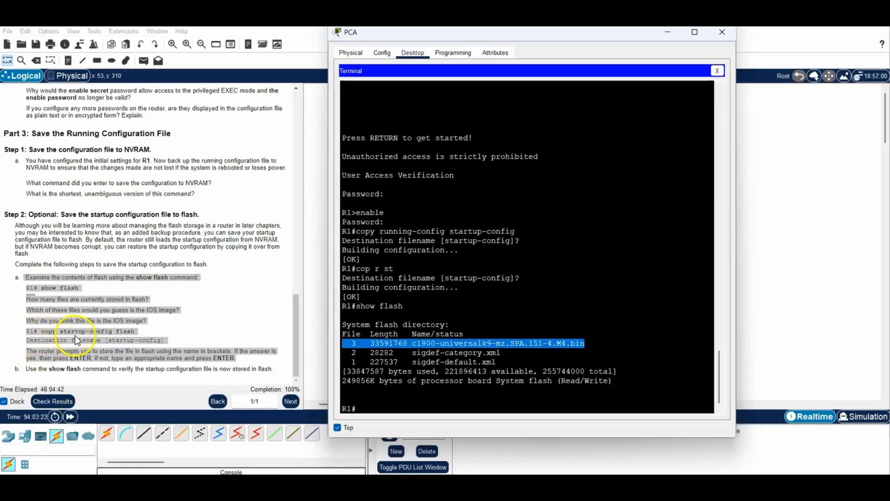
left_click(365, 402)
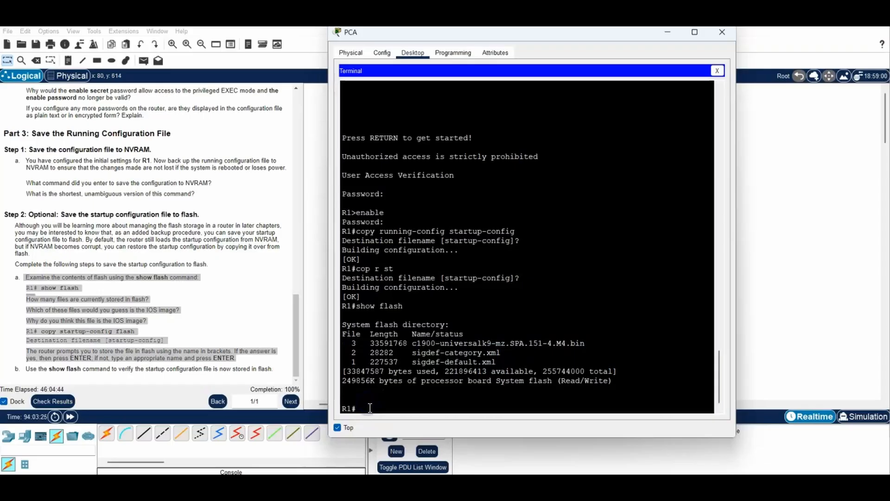
type("copy startup-config flash")
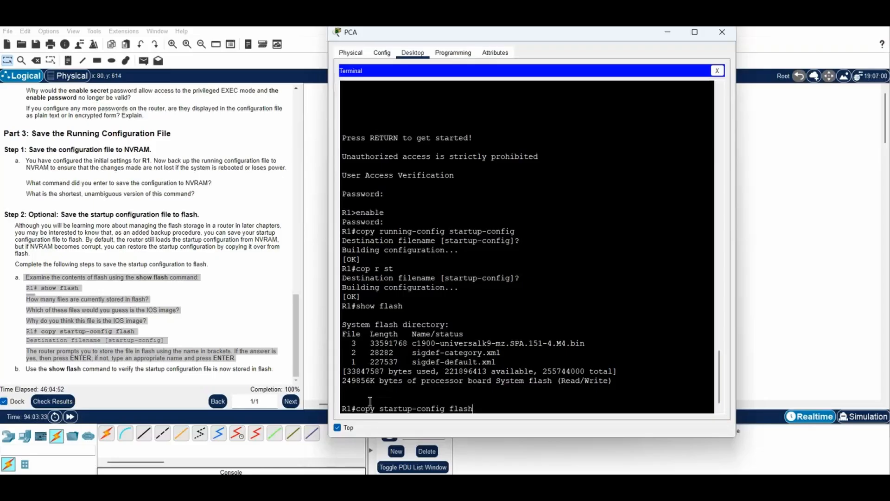
Copy the 1276-byte startup-config into flash under the default name startup-config
key("Return")
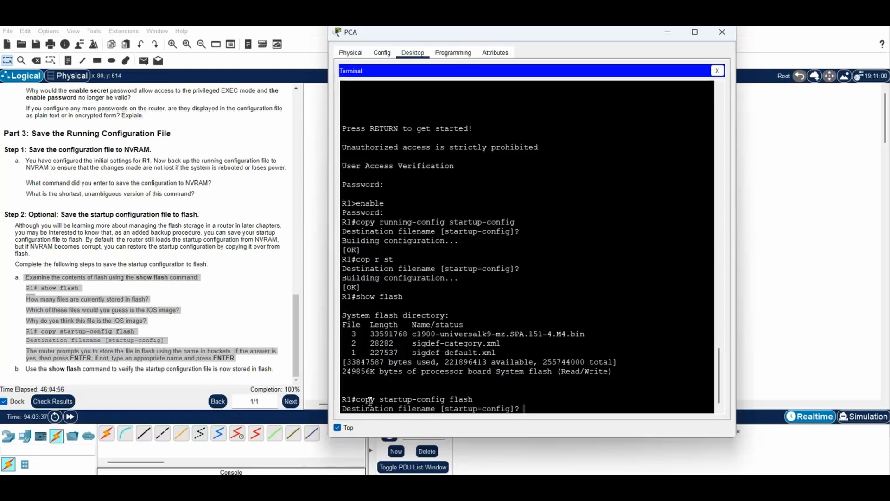
key("Return")
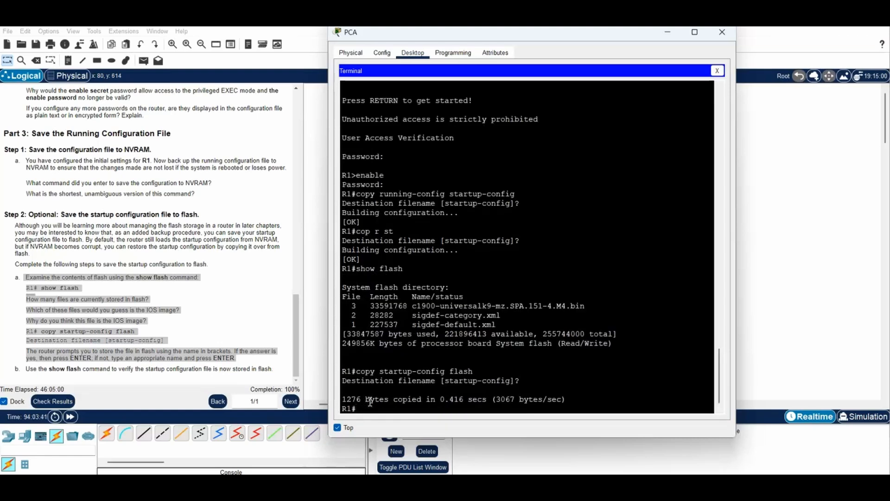
Run show flash on R1 and highlight the new 1276-byte startup-config entry
left_click_drag(17, 369, 277, 368)
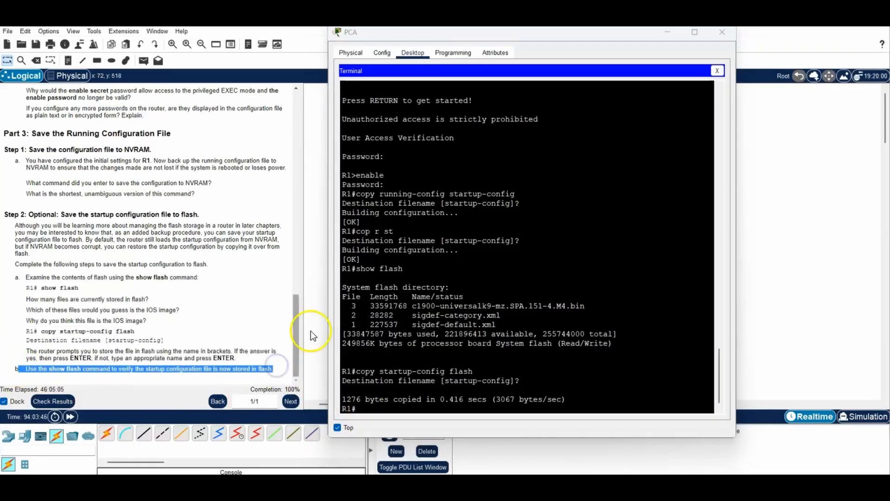
left_click(386, 399)
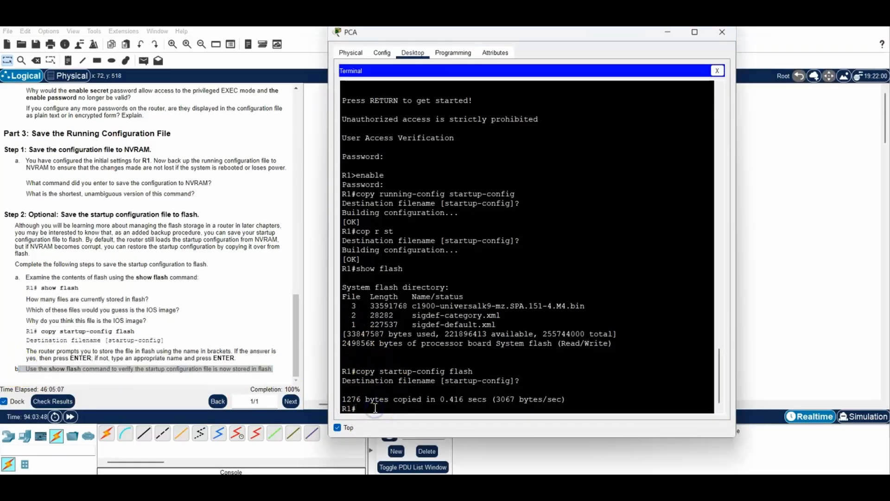
type("show flash")
key("Return")
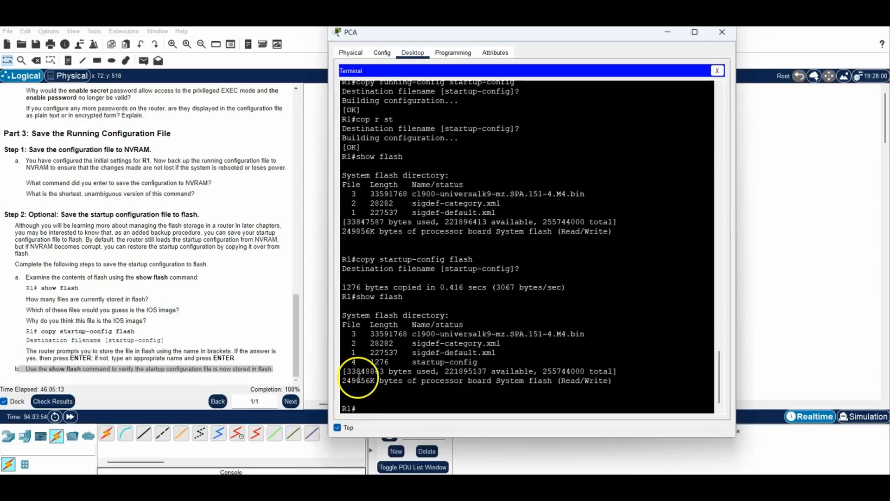
left_click_drag(347, 362, 477, 361)
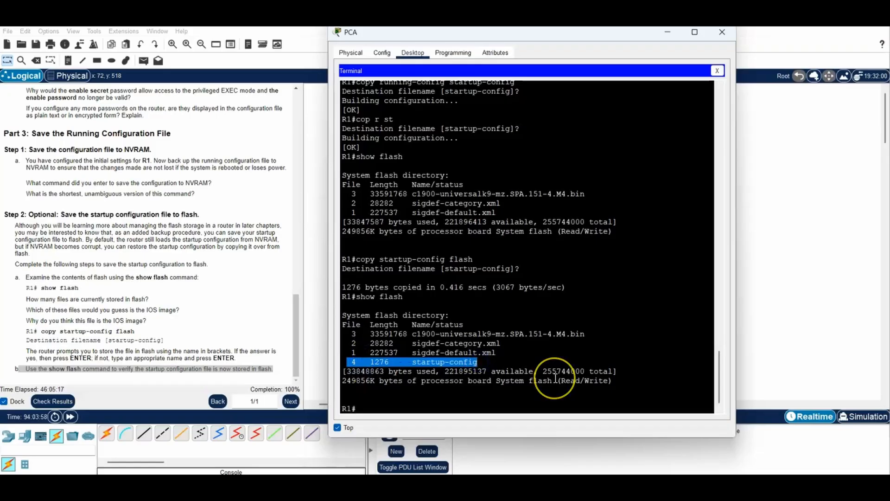